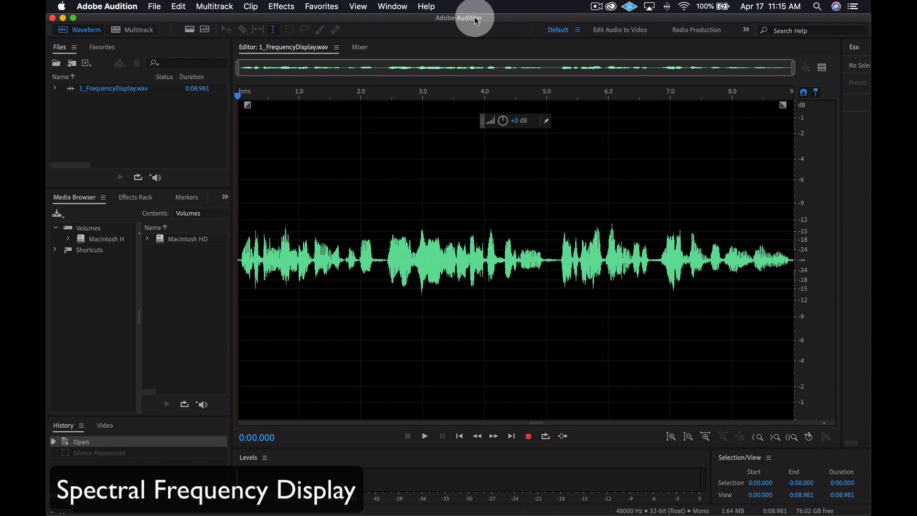
# - Show the spectral frequency display for 1_FrequencyDisplay.wav, play the recording, and return the playhead to the start
pyautogui.click(190, 30)
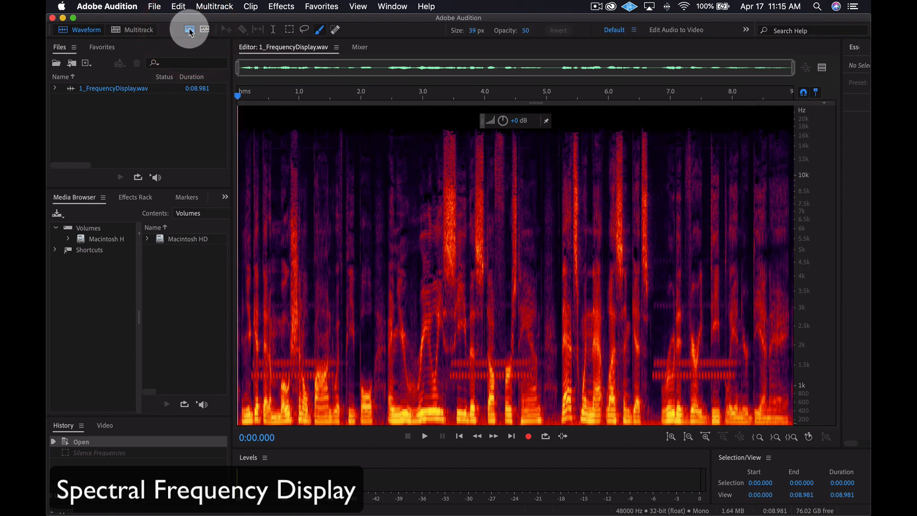
pyautogui.press('space')
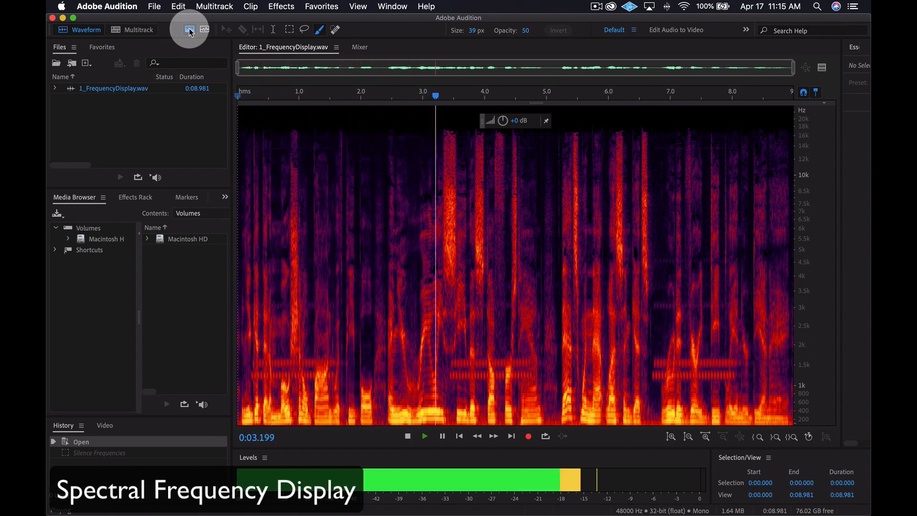
pyautogui.press('space')
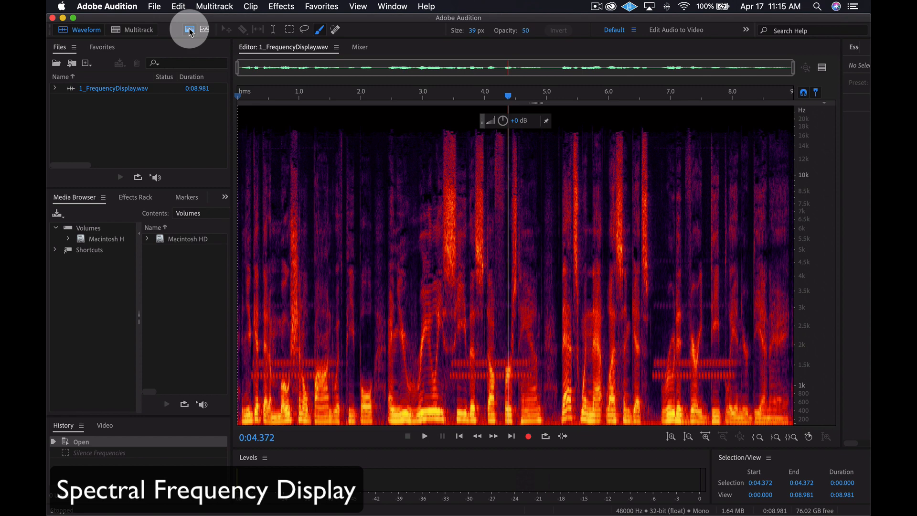
pyautogui.click(239, 96)
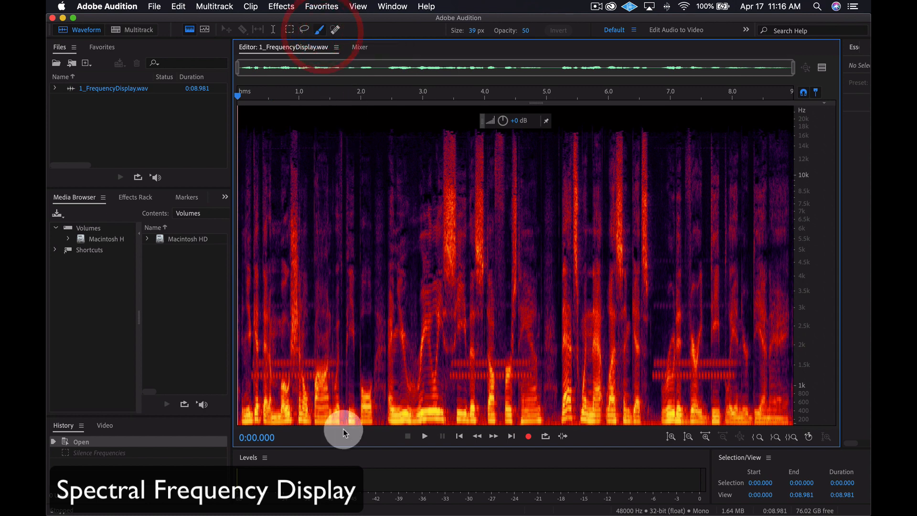
# - Paint over the beep bands between 1 and 1.5 kHz in the first 1.7 seconds, delete those frequencies, and play the result
pyautogui.moveTo(336, 378)
pyautogui.mouseDown()
pyautogui.moveTo(249, 375)
pyautogui.moveTo(336, 381)
pyautogui.moveTo(261, 365)
pyautogui.moveTo(337, 365)
pyautogui.moveTo(265, 362)
pyautogui.mouseUp()
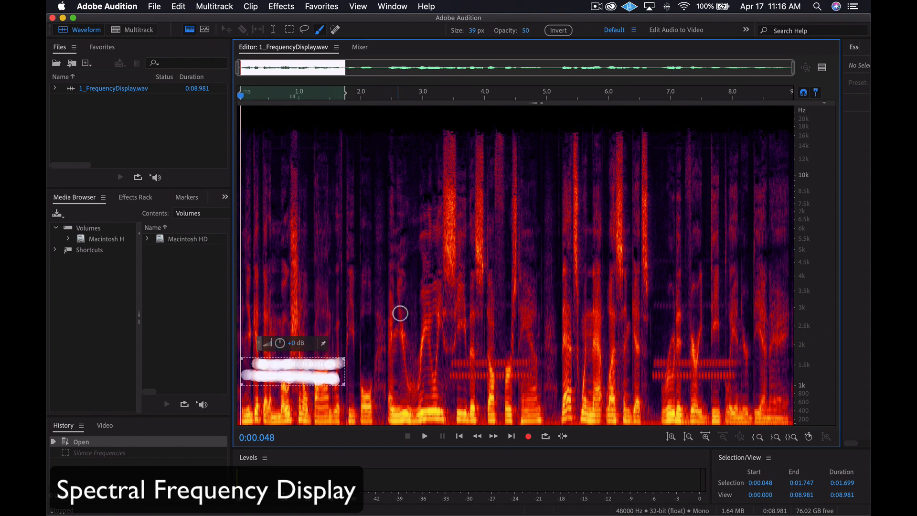
pyautogui.press('Delete')
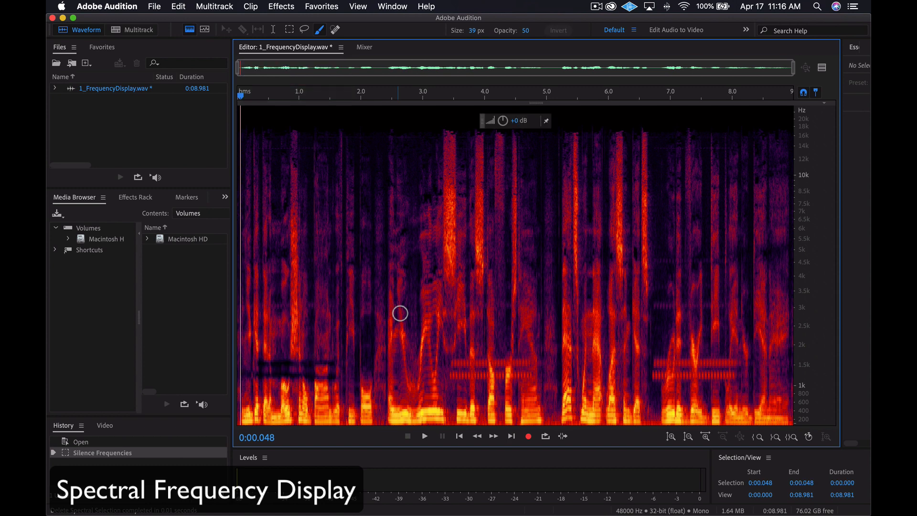
pyautogui.press('space')
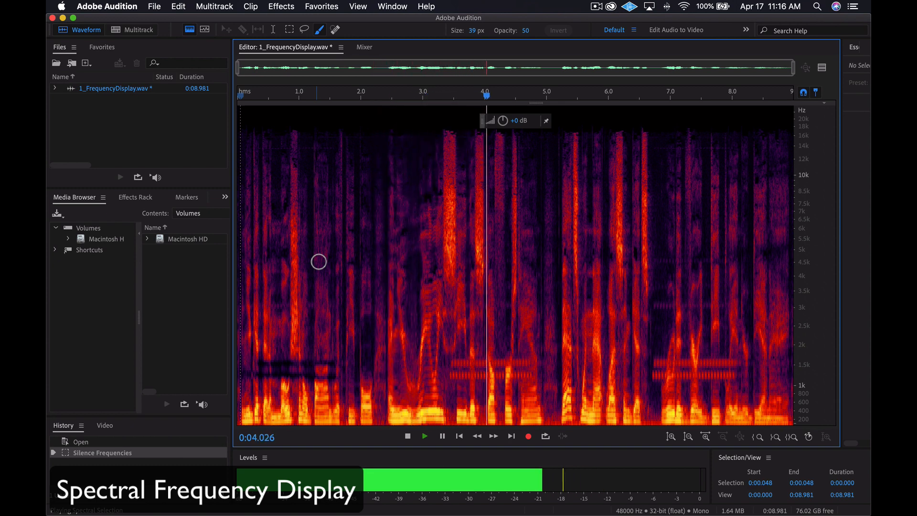
pyautogui.press('space')
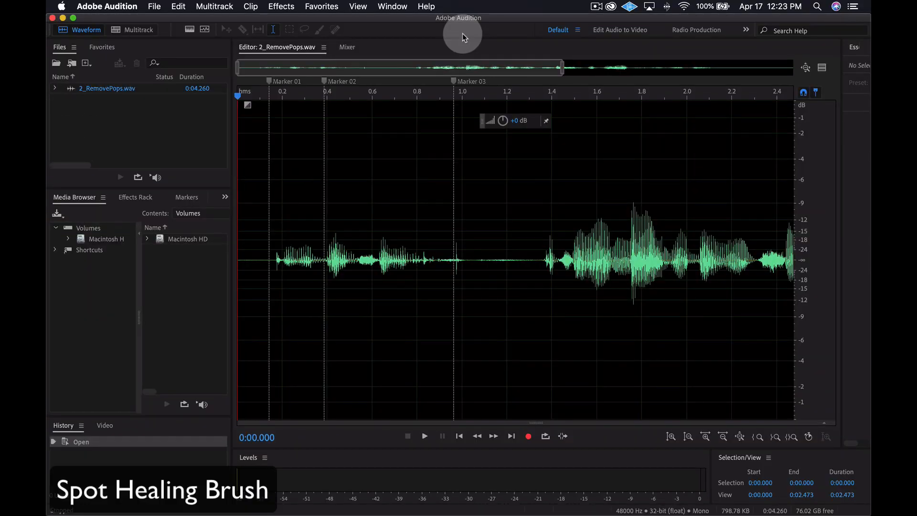
# - Show the spectral frequency display for 2_RemovePops.wav, listen to the pops, and return the playhead to the start
pyautogui.click(189, 30)
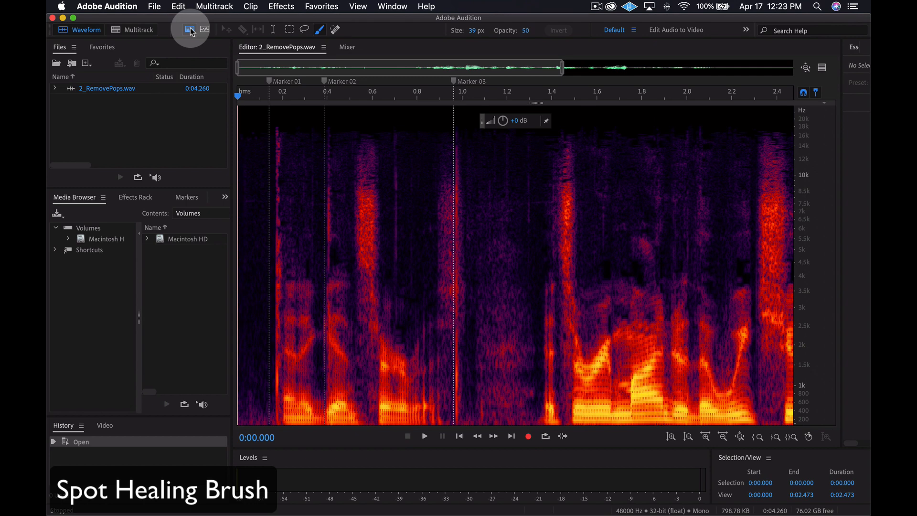
pyautogui.press('space')
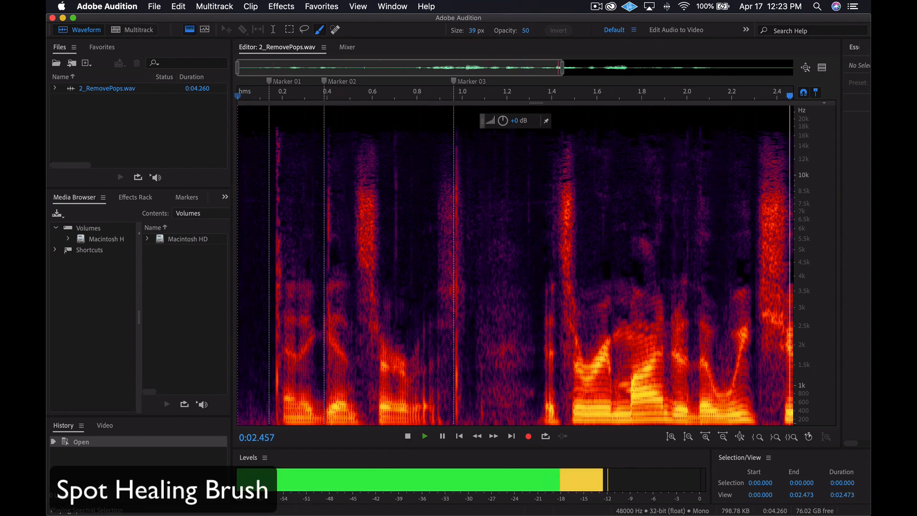
pyautogui.press('space')
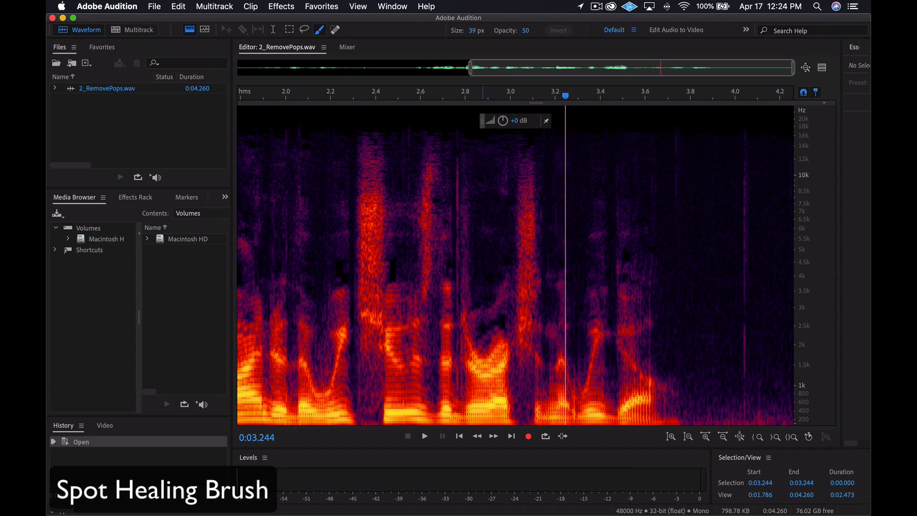
pyautogui.click(288, 97)
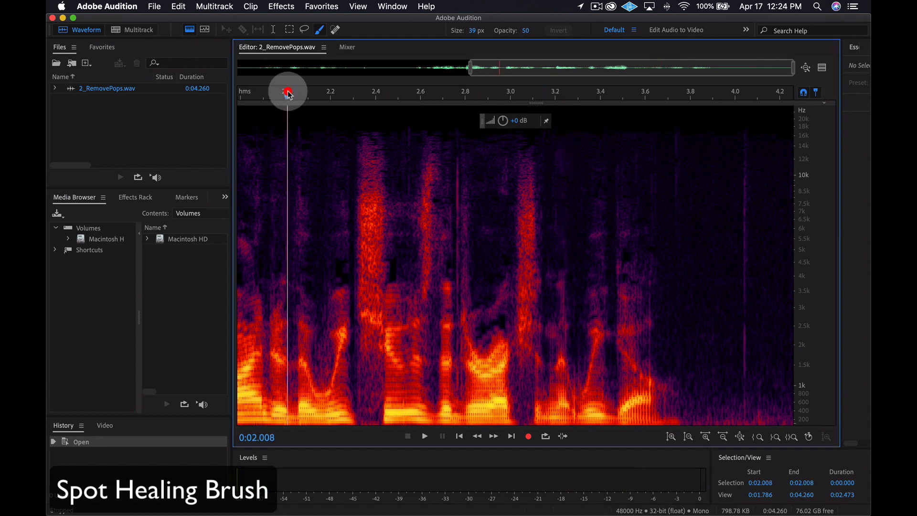
pyautogui.hscroll(-10, 291, 95)
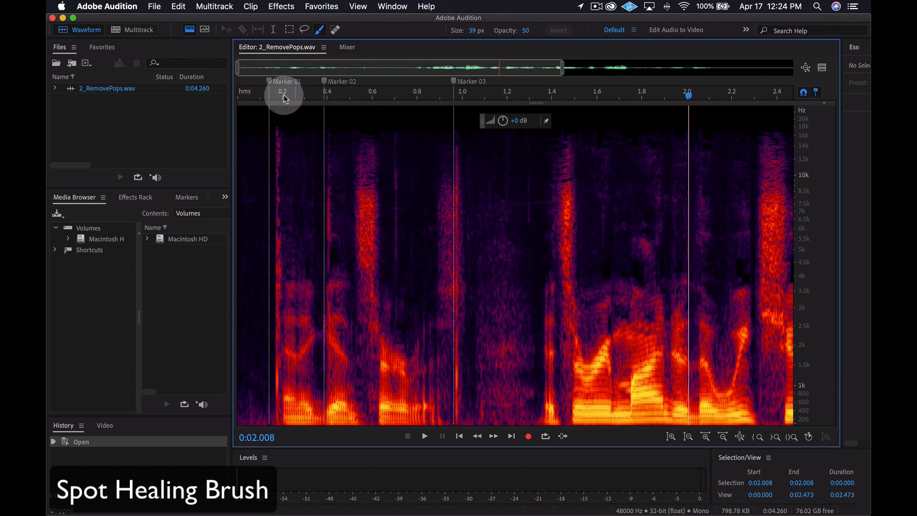
pyautogui.click(239, 97)
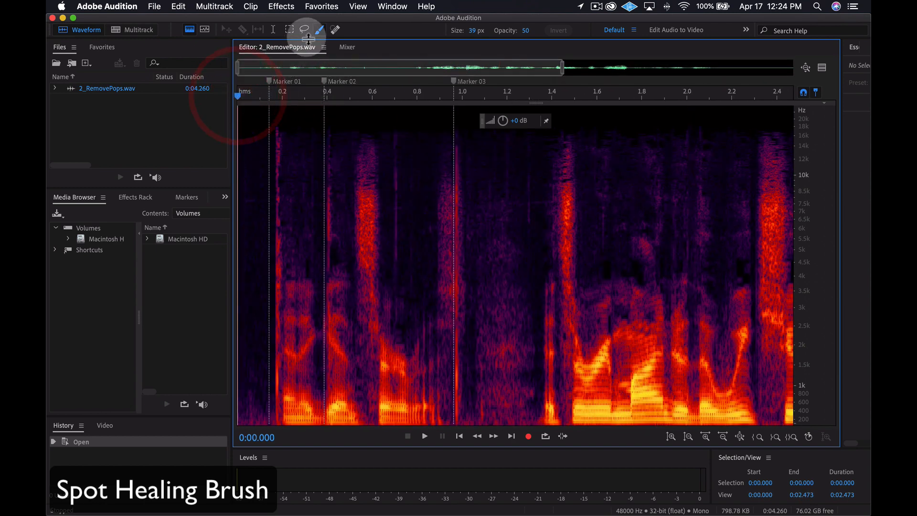
# - Heal the vertical pop lines near 0.2, 0.4, 0.7 and 1.0 seconds with the Spot Healing Brush, and play the repaired audio
pyautogui.click(335, 30)
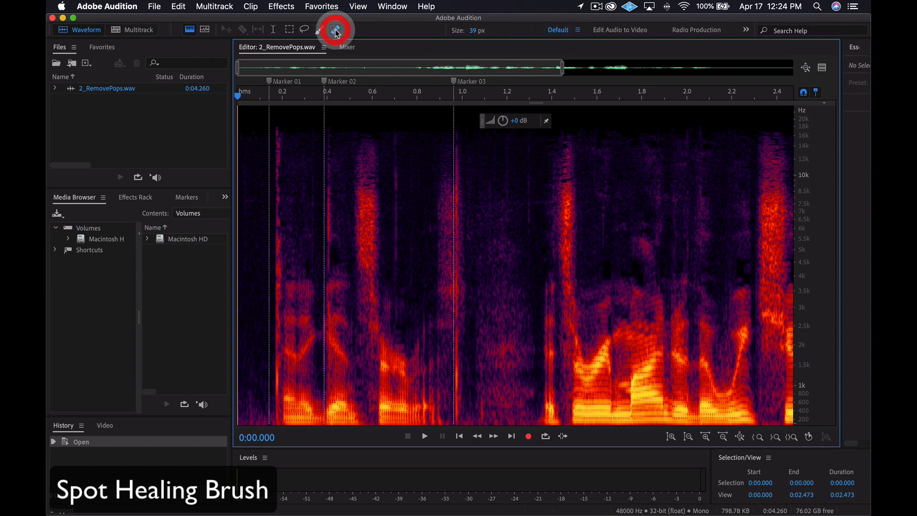
pyautogui.moveTo(277, 130); pyautogui.dragTo(276, 422)
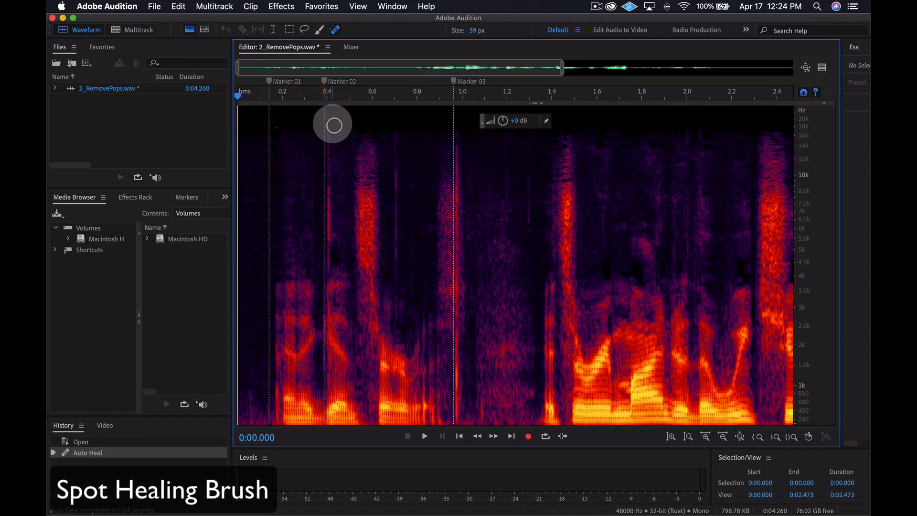
pyautogui.moveTo(332, 119); pyautogui.dragTo(327, 423)
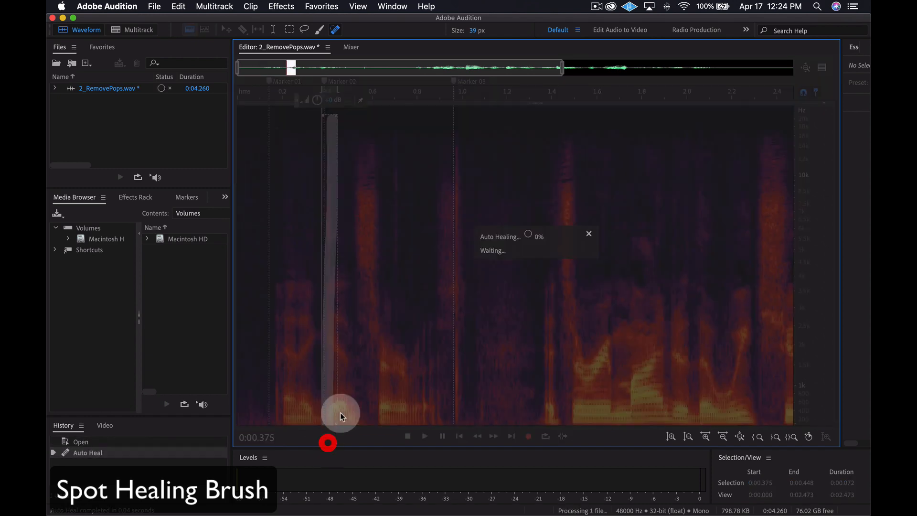
pyautogui.moveTo(461, 129); pyautogui.dragTo(455, 428)
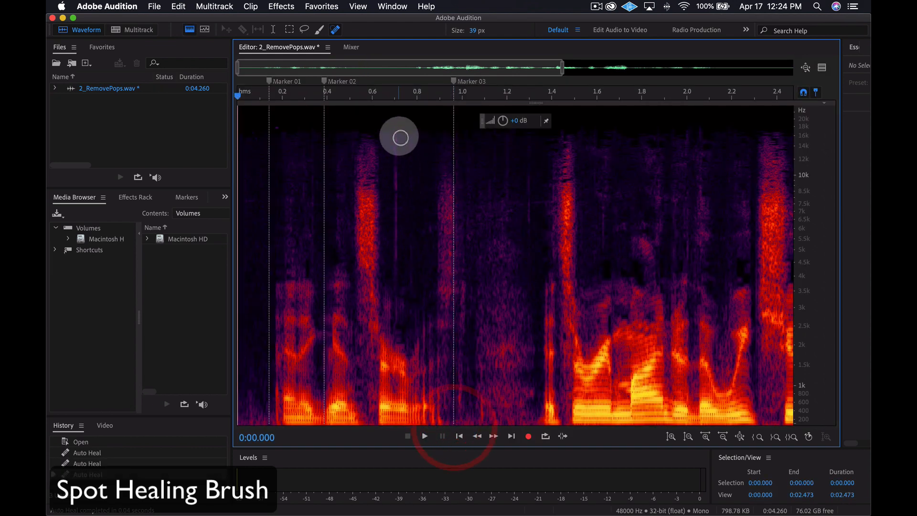
pyautogui.moveTo(399, 129); pyautogui.dragTo(393, 321)
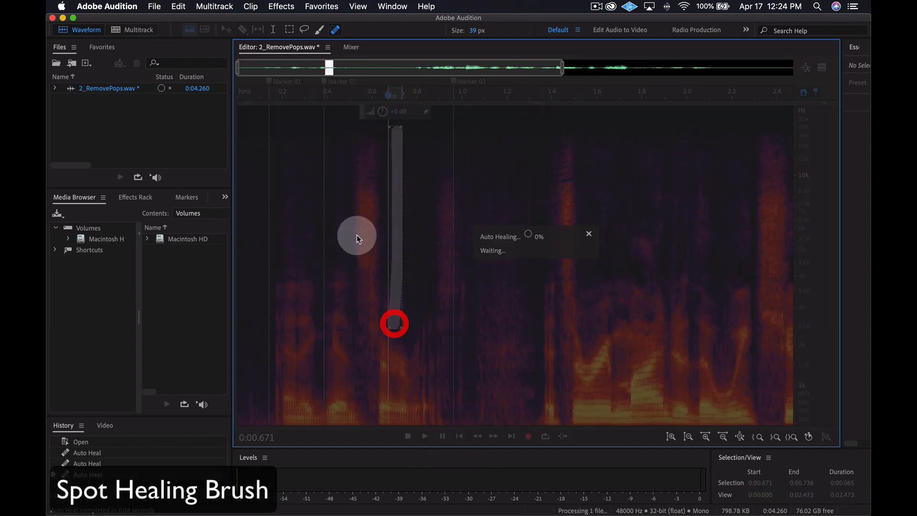
pyautogui.click(277, 128)
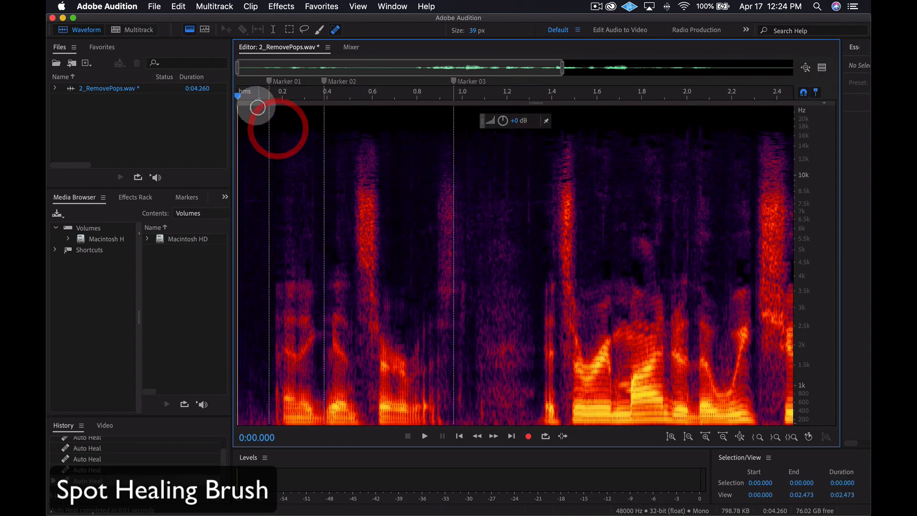
pyautogui.press('space')
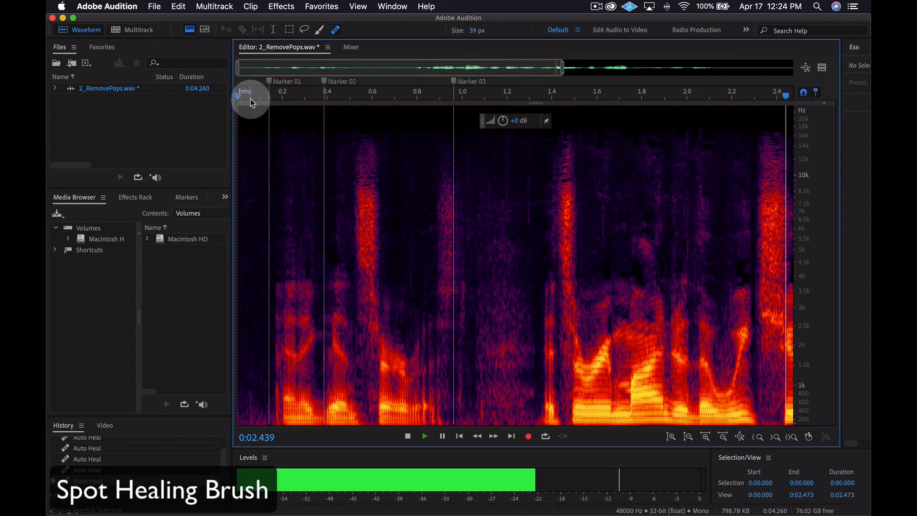
pyautogui.press('space')
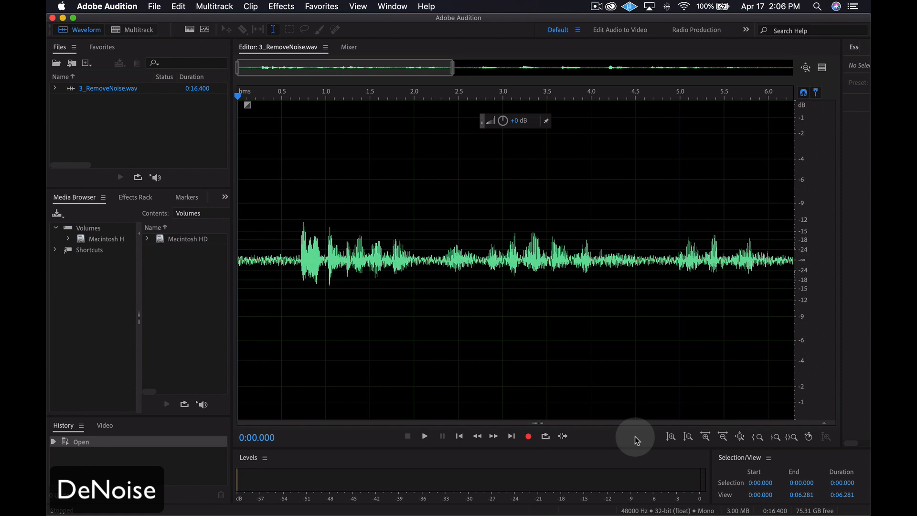
# - Listen to the opening of 3_RemoveNoise.wav for background noise and return the playhead to the start
pyautogui.press('space')
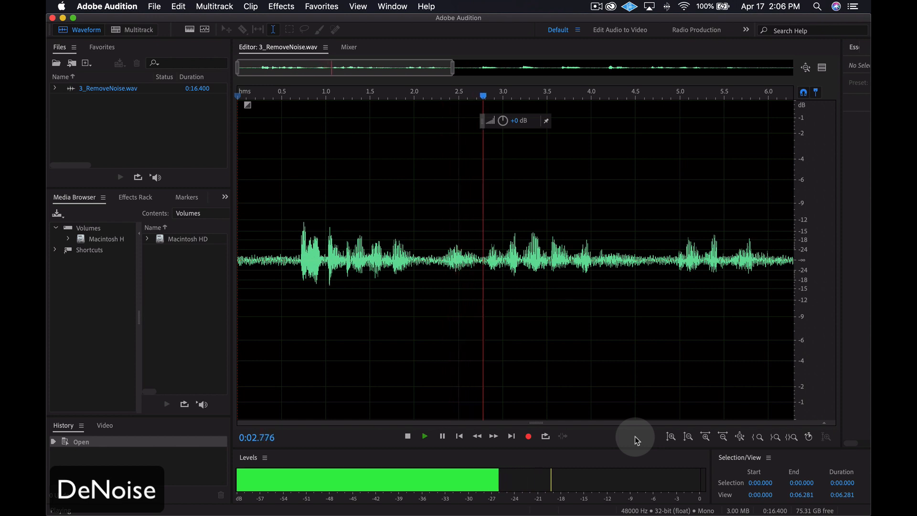
pyautogui.press('space')
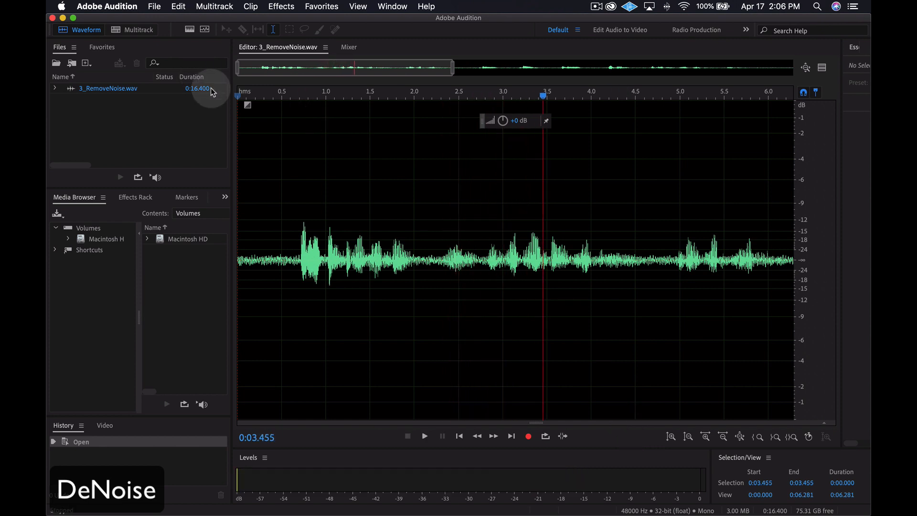
pyautogui.click(238, 98)
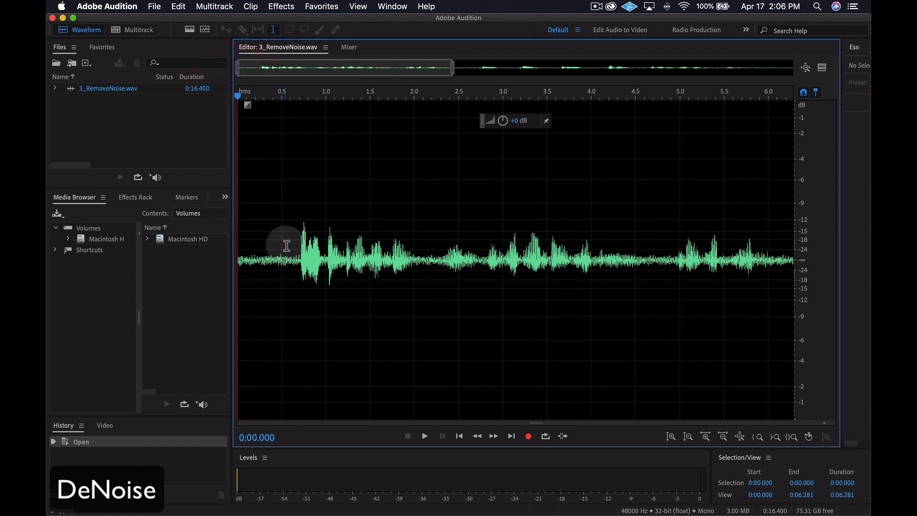
# - Select the noise-only first 0.62 seconds before the speech and open the DeNoise effect with the (Default) preset
pyautogui.moveTo(292, 245); pyautogui.dragTo(235, 247)
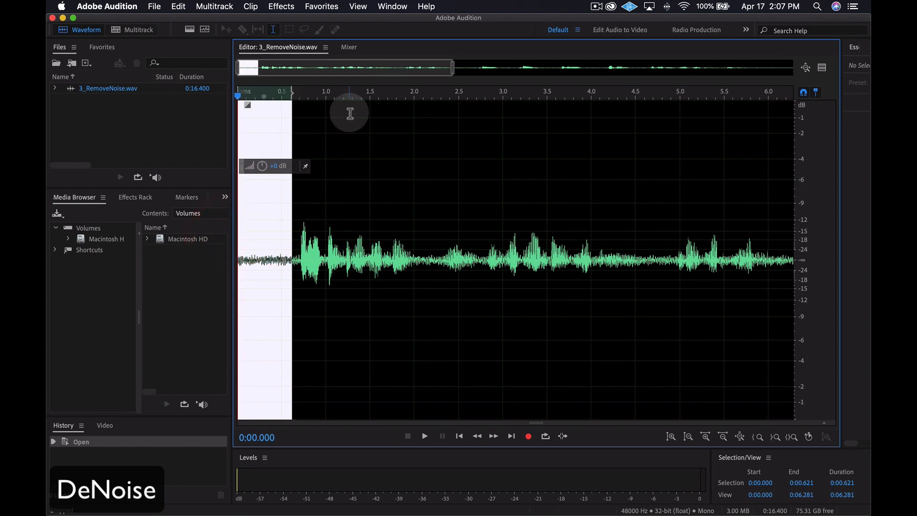
pyautogui.click(283, 10)
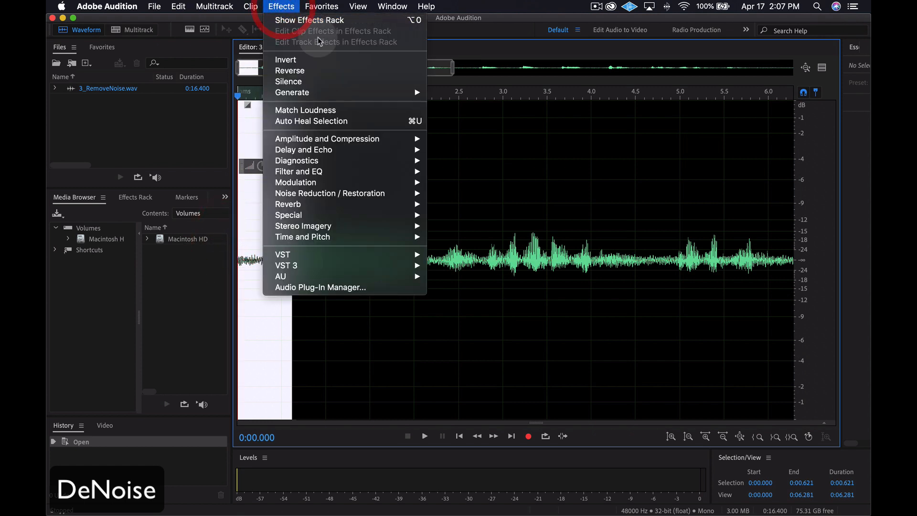
pyautogui.moveTo(400, 198)
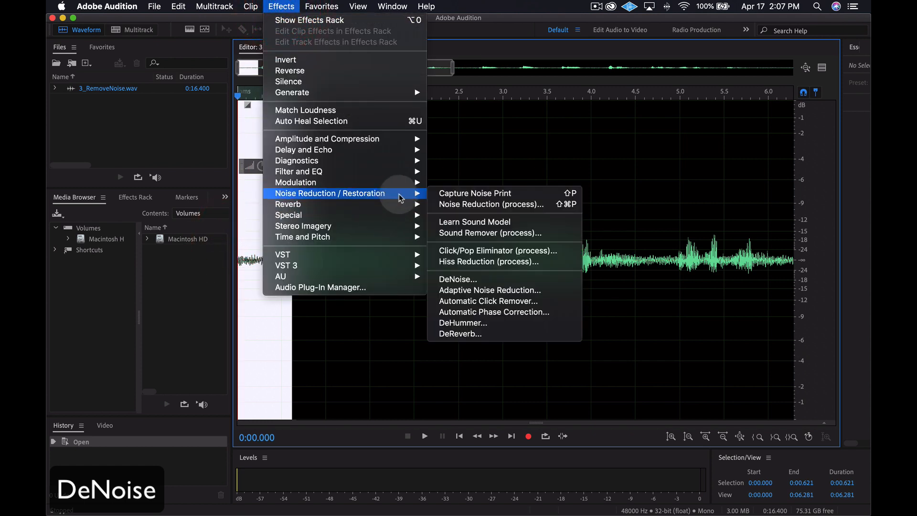
pyautogui.click(481, 280)
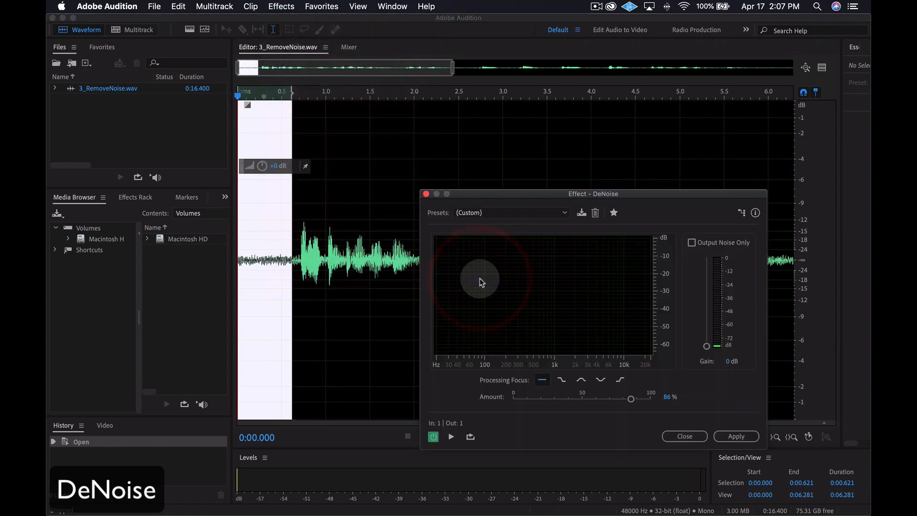
pyautogui.click(519, 215)
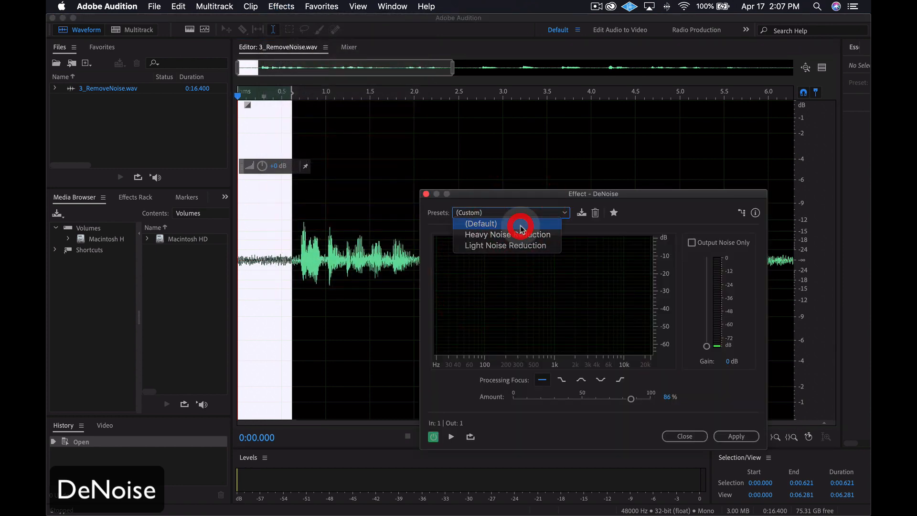
pyautogui.click(520, 224)
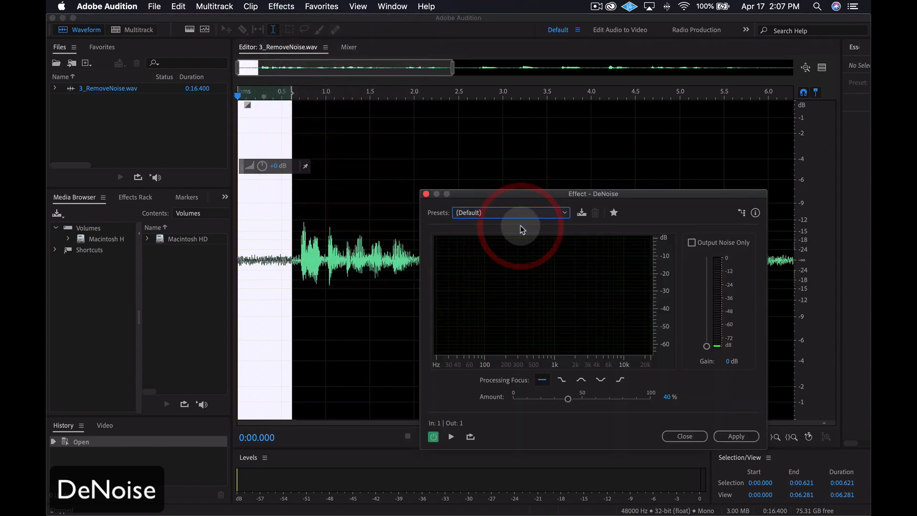
# - Preview the DeNoise effect in a loop on the selection, starting with the Amount at 0% and raising it to 85%
pyautogui.click(471, 436)
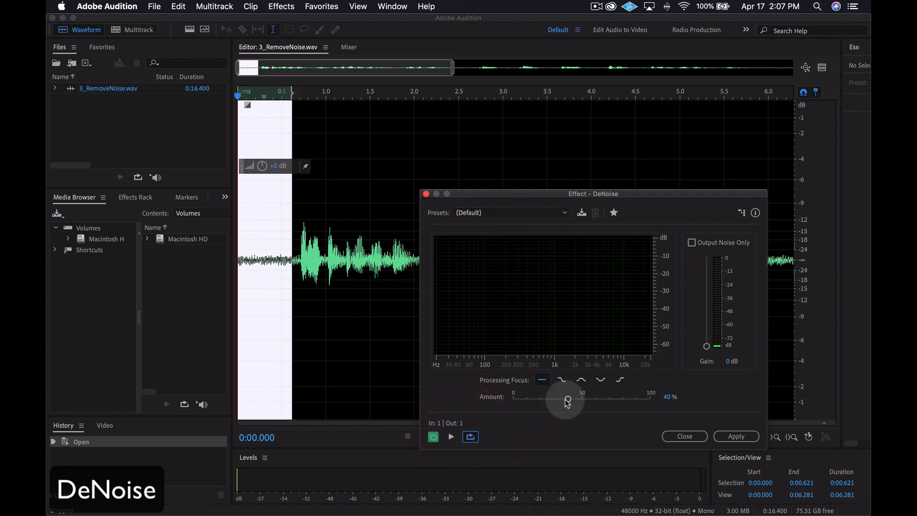
pyautogui.moveTo(569, 402); pyautogui.dragTo(505, 405)
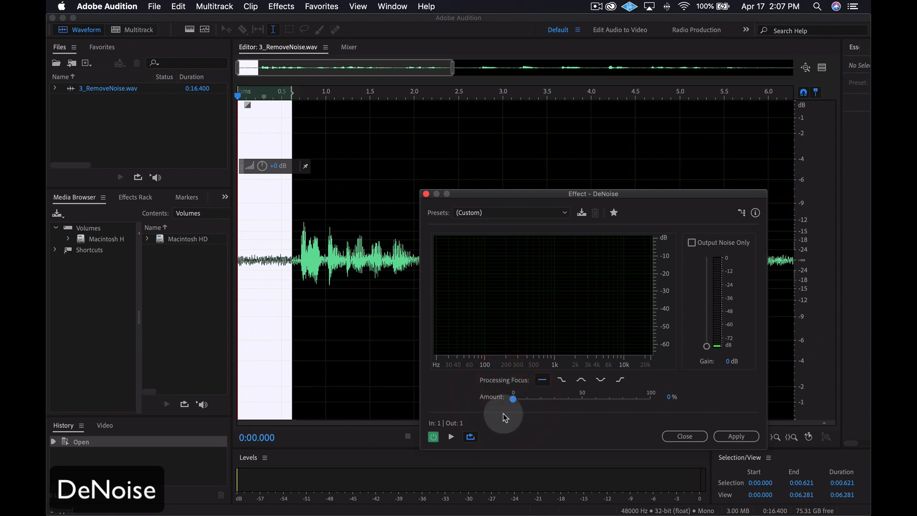
pyautogui.click(451, 437)
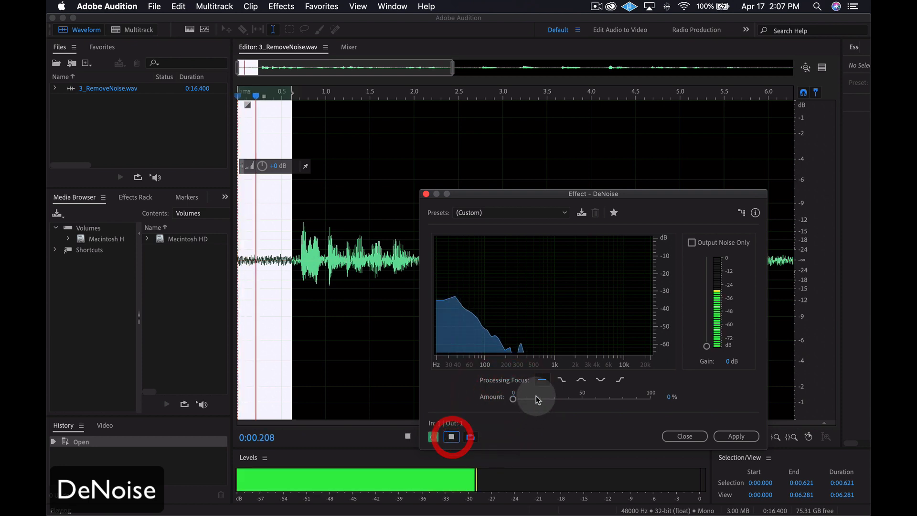
pyautogui.moveTo(513, 400); pyautogui.dragTo(629, 400)
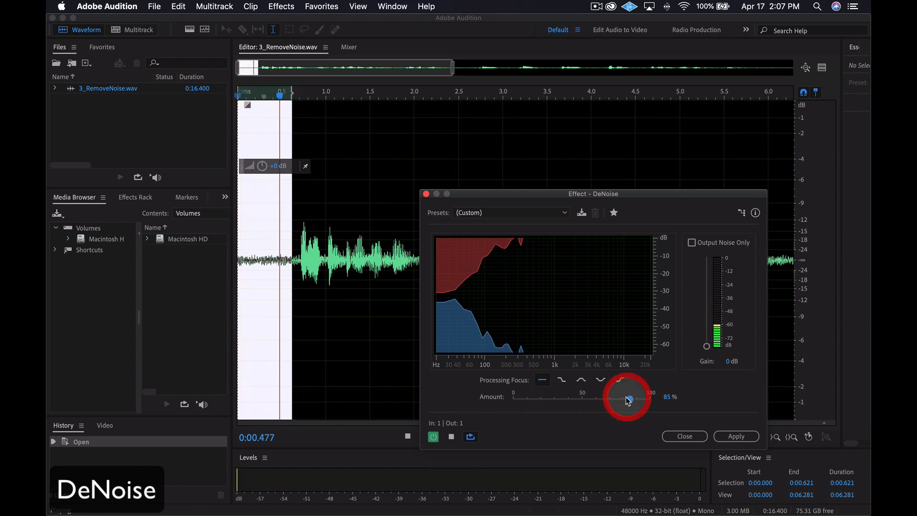
# - Stop the preview, clear the noise-only selection and apply DeNoise to the entire 3_RemoveNoise.wav file
pyautogui.click(452, 437)
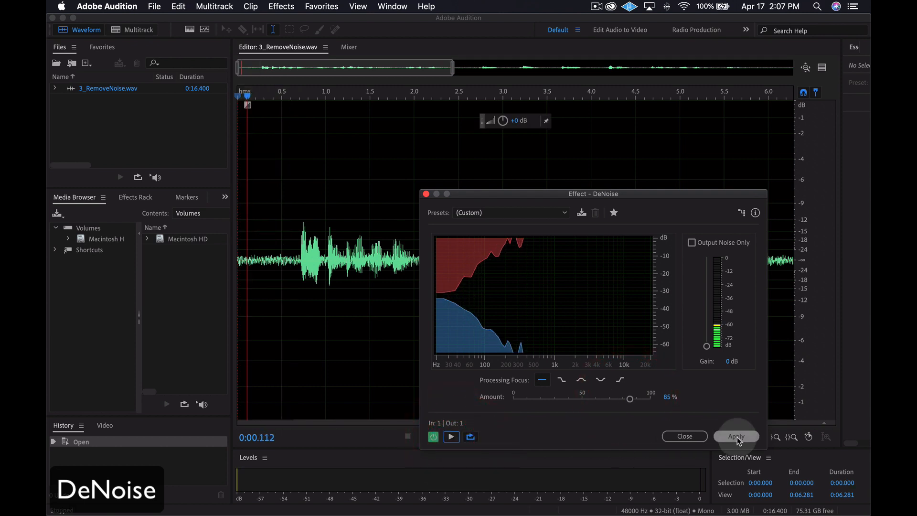
pyautogui.click(736, 436)
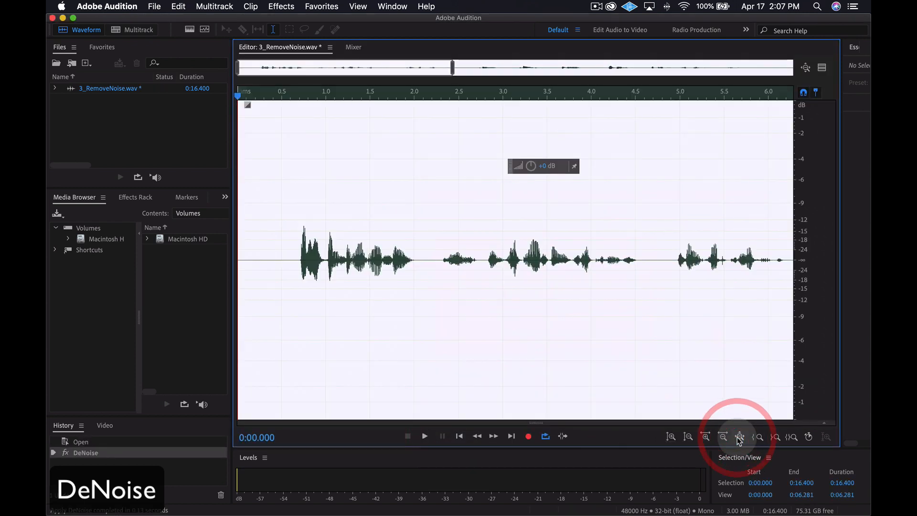
pyautogui.click(635, 385)
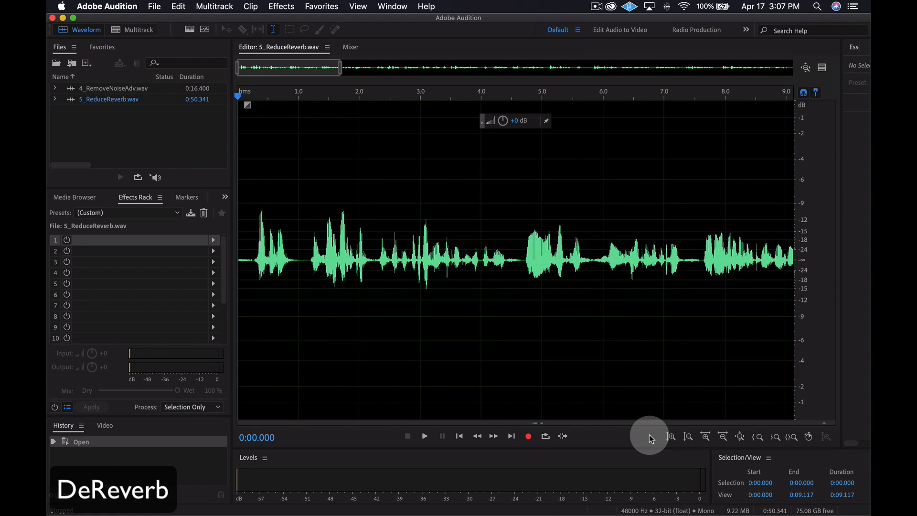
# - Listen to the opening of 5_ReduceReverb.wav and add the DeReverb effect to slot 1 of the Effects Rack
pyautogui.press('space')
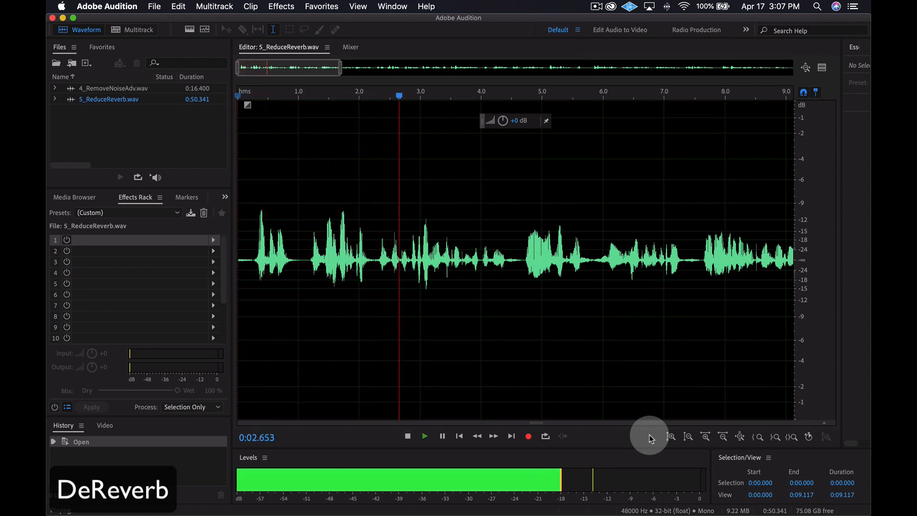
pyautogui.press('space')
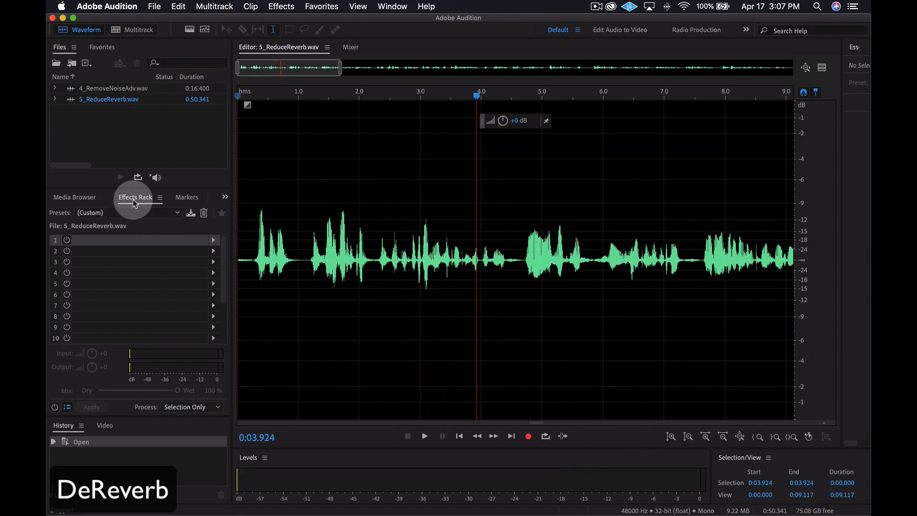
pyautogui.click(213, 244)
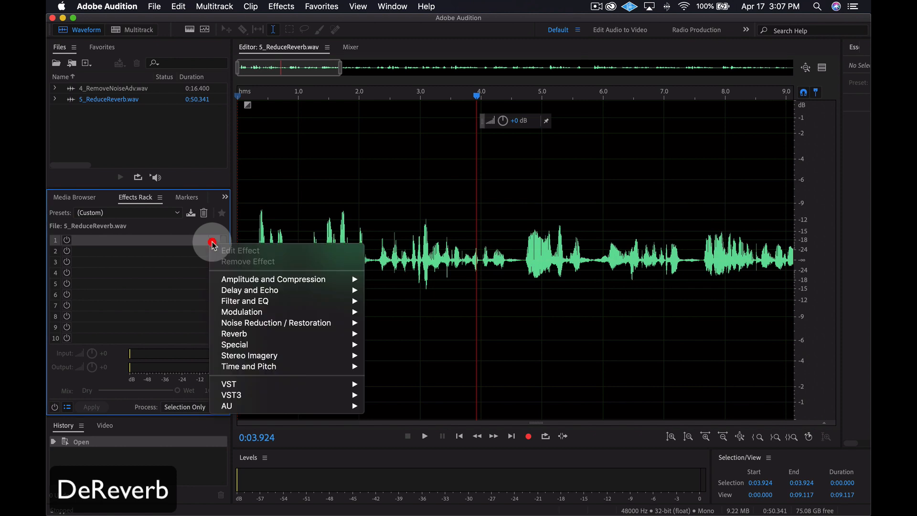
pyautogui.moveTo(347, 330)
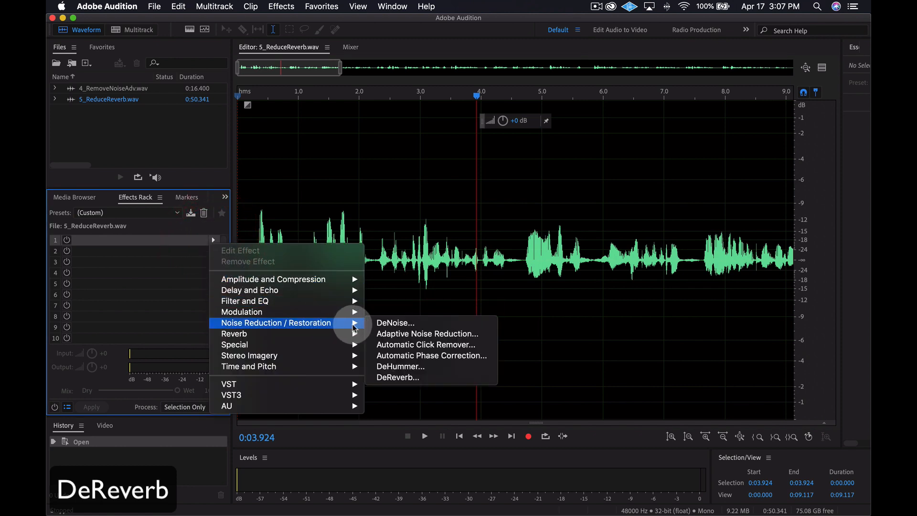
pyautogui.click(425, 377)
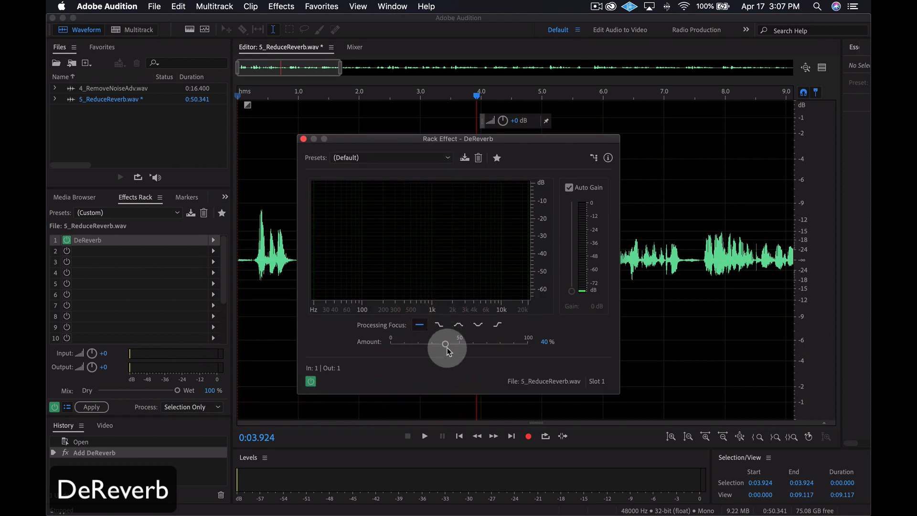
# - Play the recording from the start while raising the DeReverb Amount from 0% to 60%, and toggle the Auto Gain option
pyautogui.moveTo(447, 345); pyautogui.dragTo(391, 344)
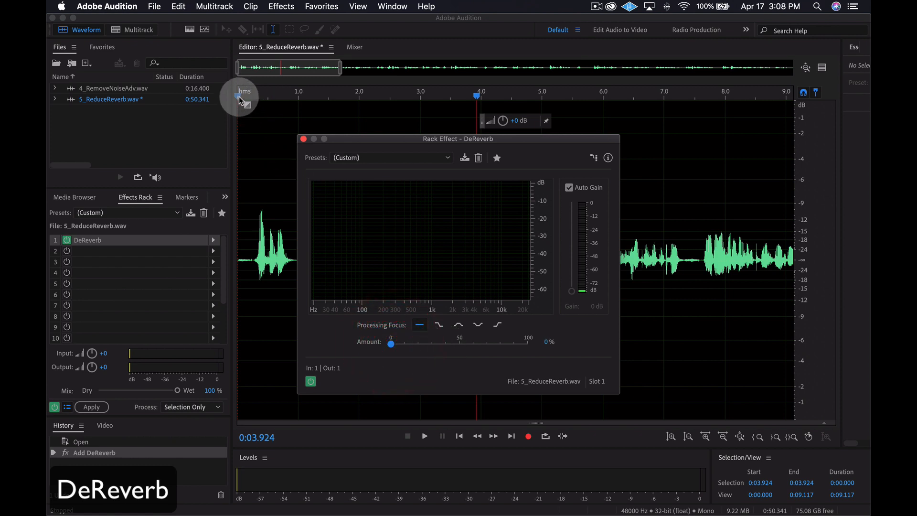
pyautogui.click(240, 98)
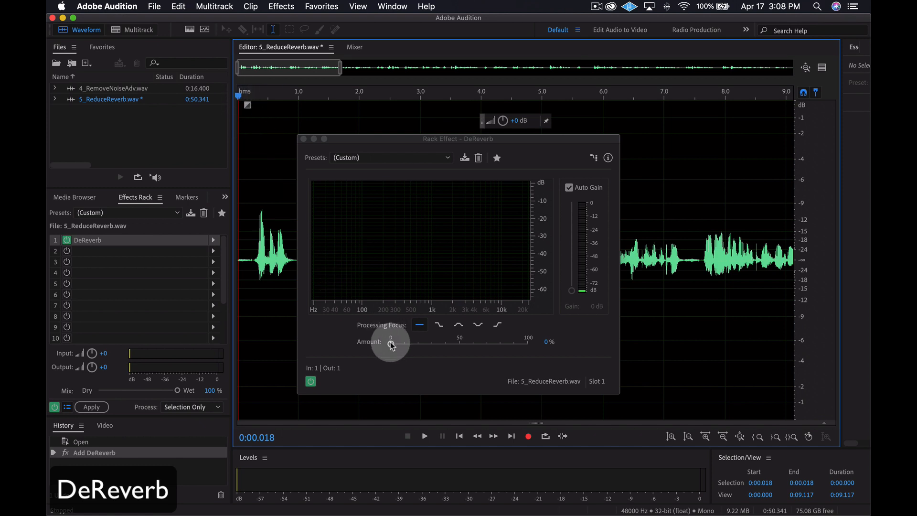
pyautogui.press('space')
pyautogui.moveTo(391, 345); pyautogui.dragTo(473, 344)
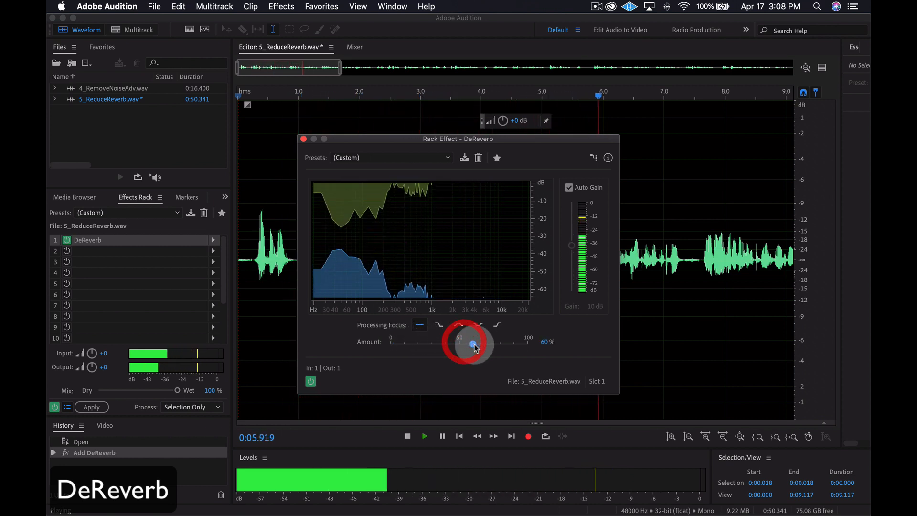
pyautogui.press('space')
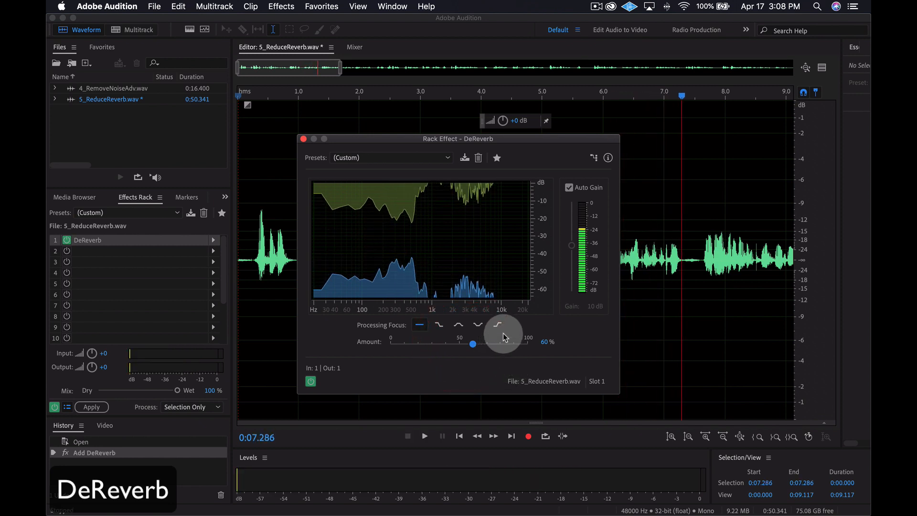
pyautogui.click(569, 188)
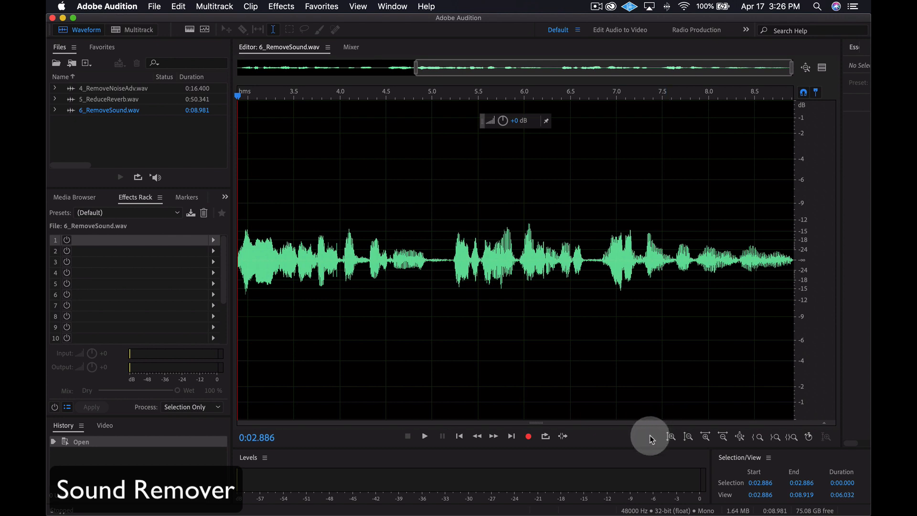
# - Listen to 6_RemoveSound.wav for the unwanted sound, show the spectral frequency display and return the playhead to the start of the view
pyautogui.press('space')
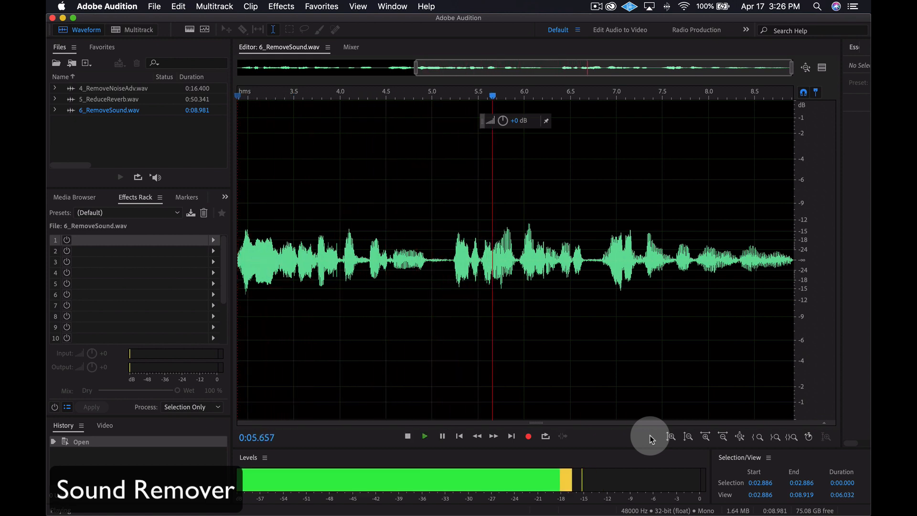
pyautogui.press('space')
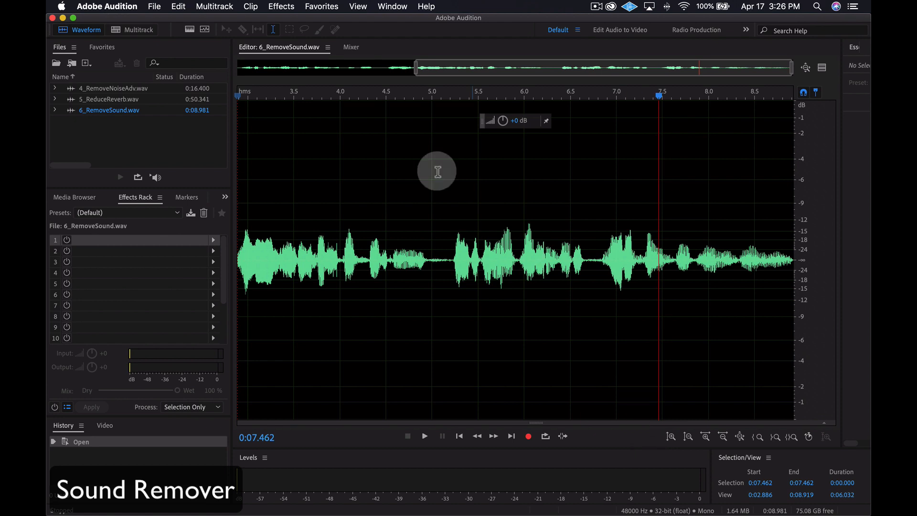
pyautogui.click(190, 29)
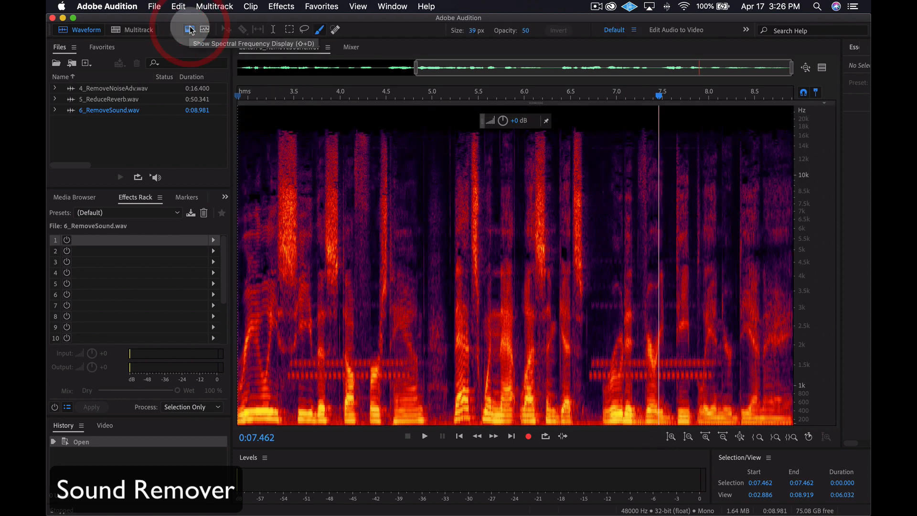
pyautogui.click(237, 94)
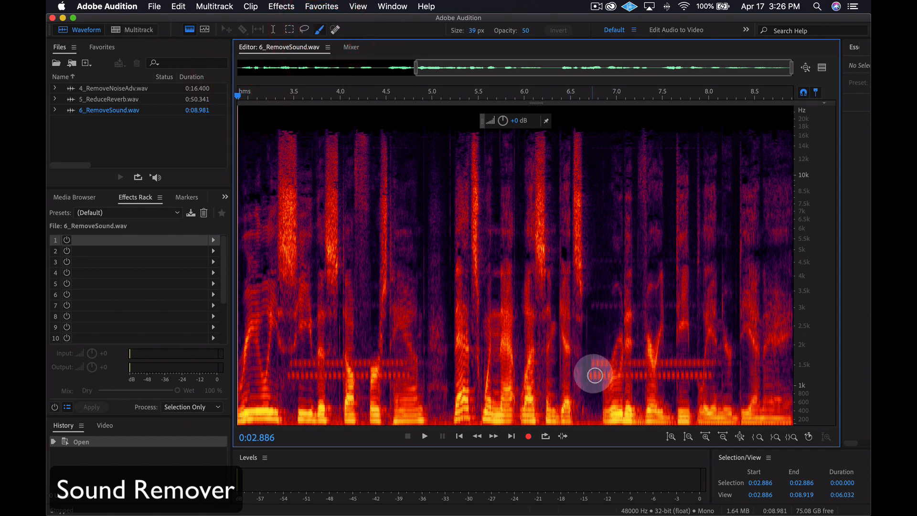
# - Paint a selection over the isolated tone pattern from about 6.7 to 6.9 seconds and learn it as the sound model in Sound Remover
pyautogui.moveTo(595, 377); pyautogui.dragTo(599, 366)
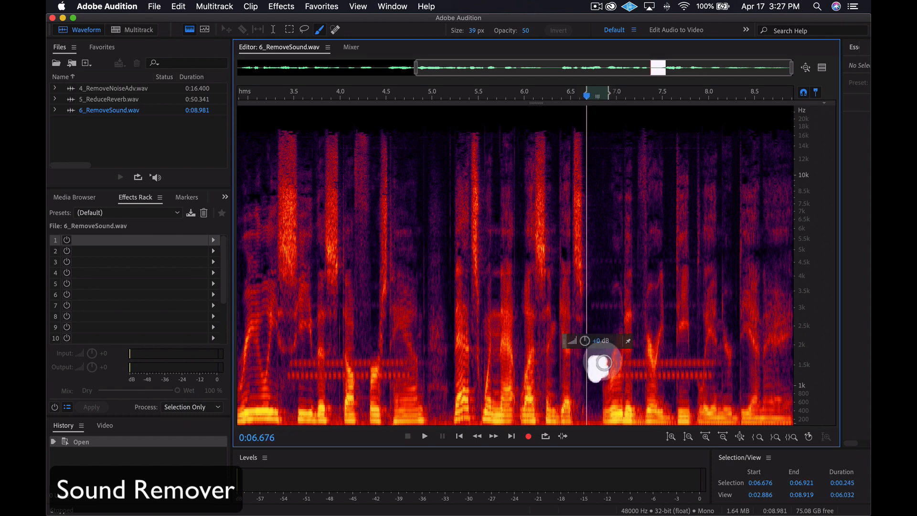
pyautogui.click(281, 7)
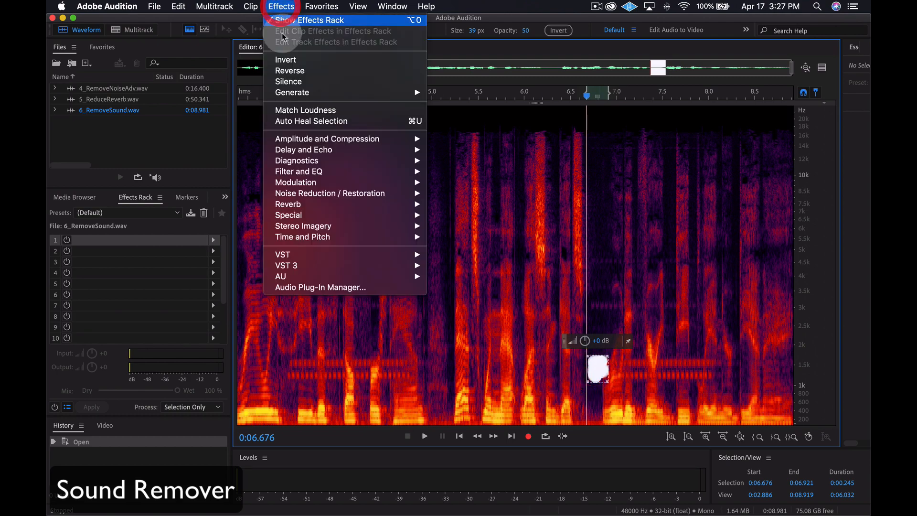
pyautogui.moveTo(401, 193)
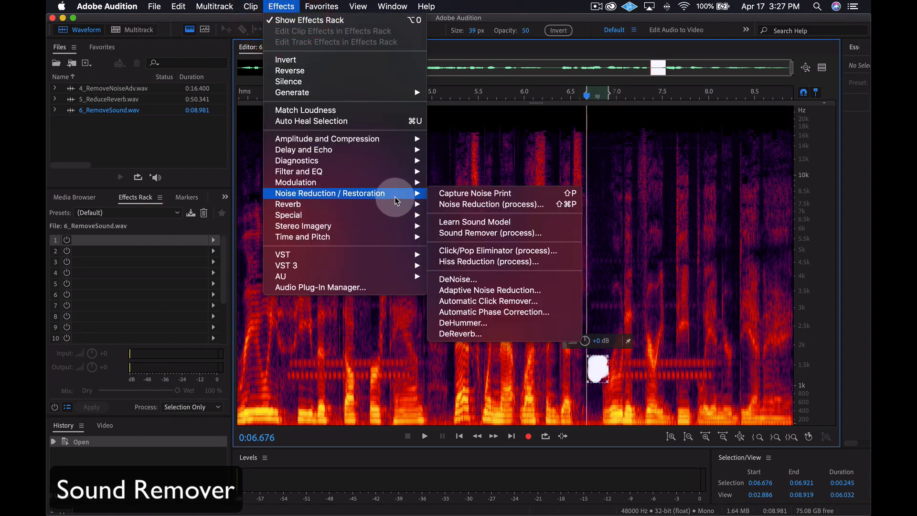
pyautogui.click(487, 233)
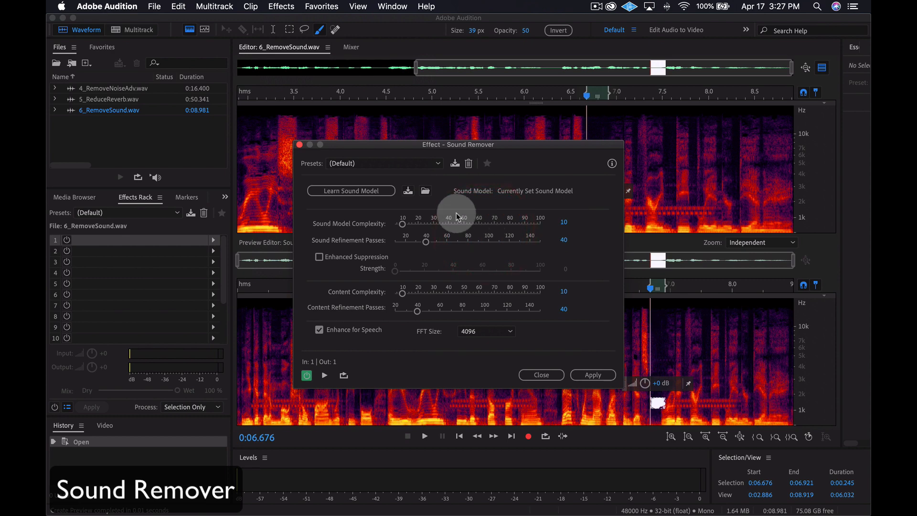
pyautogui.click(381, 192)
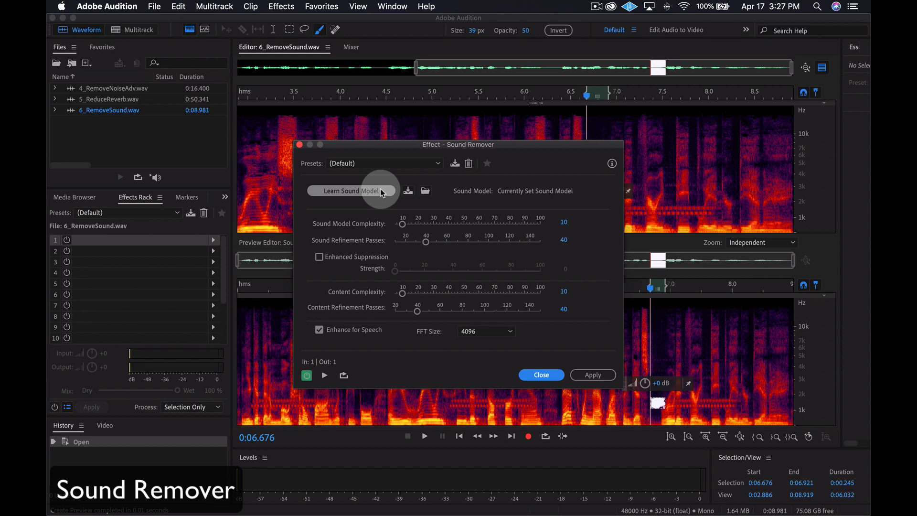
# - Clear the painted selection and preview the Sound Remover effect on 6_RemoveSound.wav from about 2.95 seconds
pyautogui.press('super+shift+a')
pyautogui.click(245, 98)
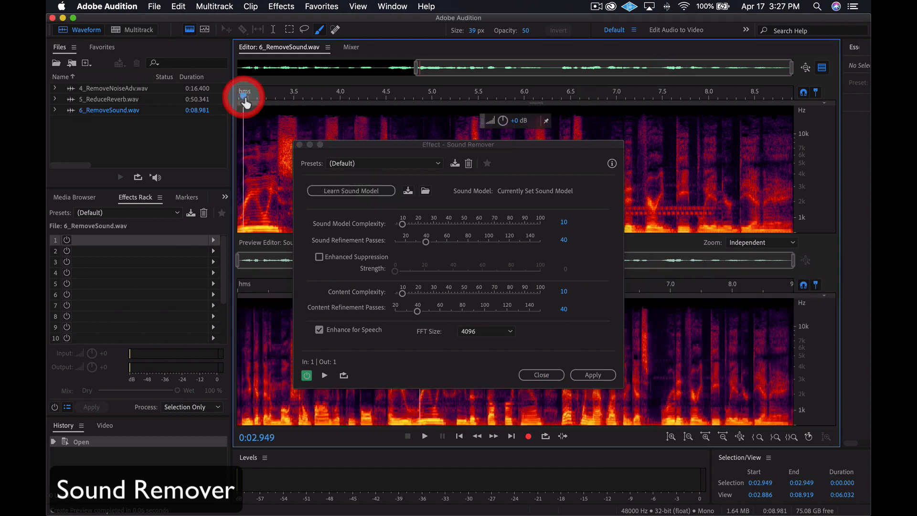
pyautogui.press('space')
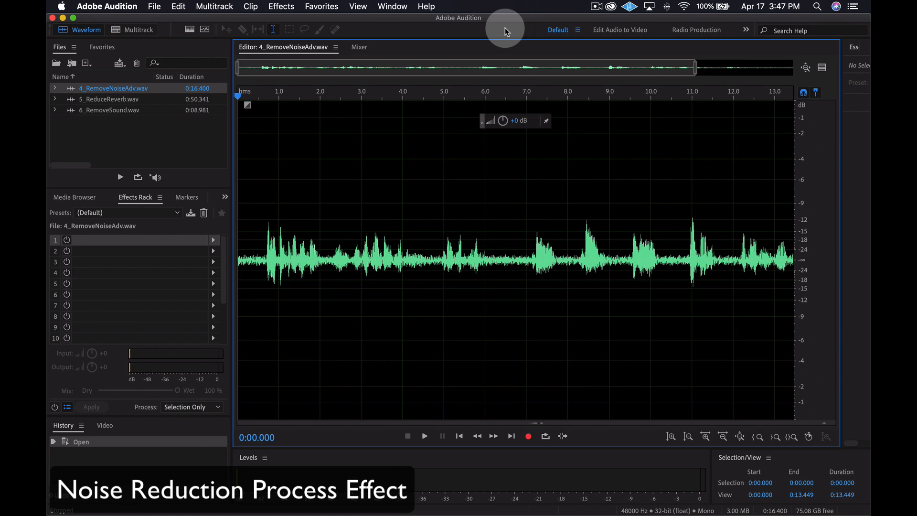
# - Listen to the opening of 4_RemoveNoiseAdv.wav, and select and play the noise-only first 0.6 seconds before the speech
pyautogui.press('space')
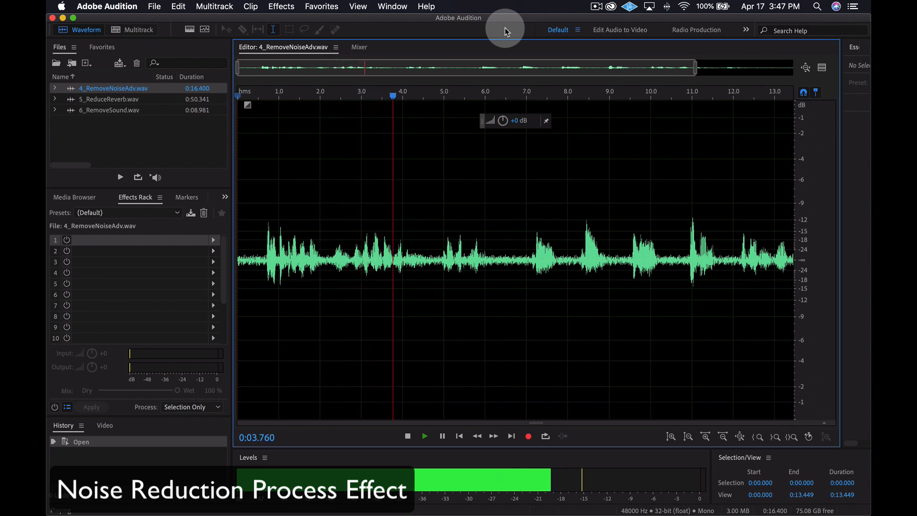
pyautogui.press('space')
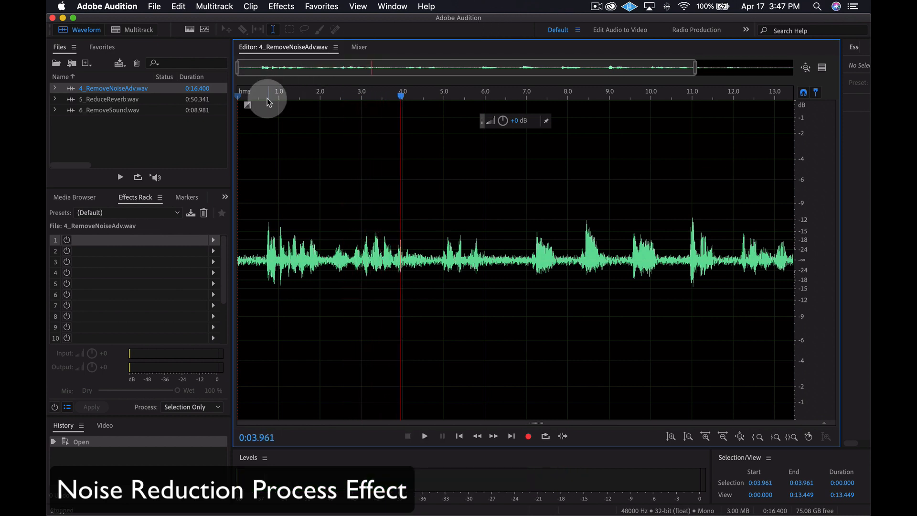
pyautogui.moveTo(264, 242); pyautogui.dragTo(239, 244)
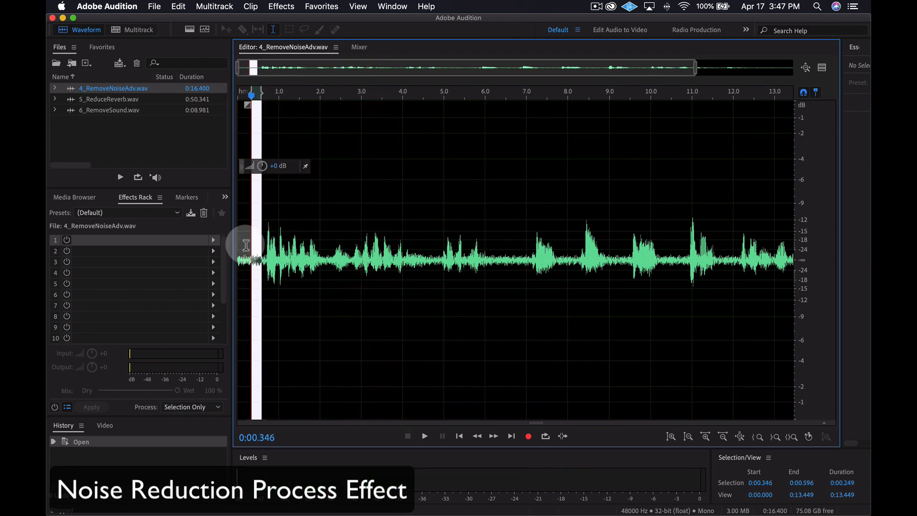
pyautogui.click(425, 436)
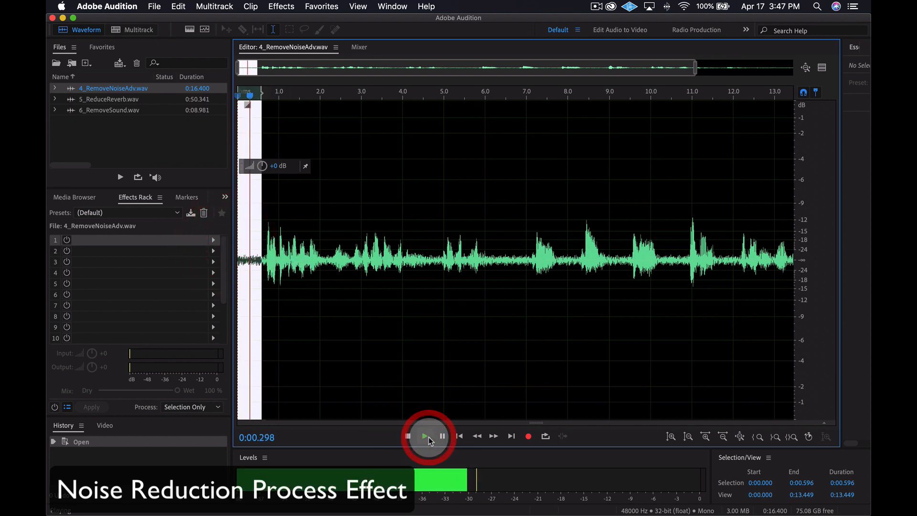
# - Open the Noise Reduction (process) effect with the (Default) preset and capture a noise print from the selection
pyautogui.click(292, 11)
pyautogui.moveTo(366, 193)
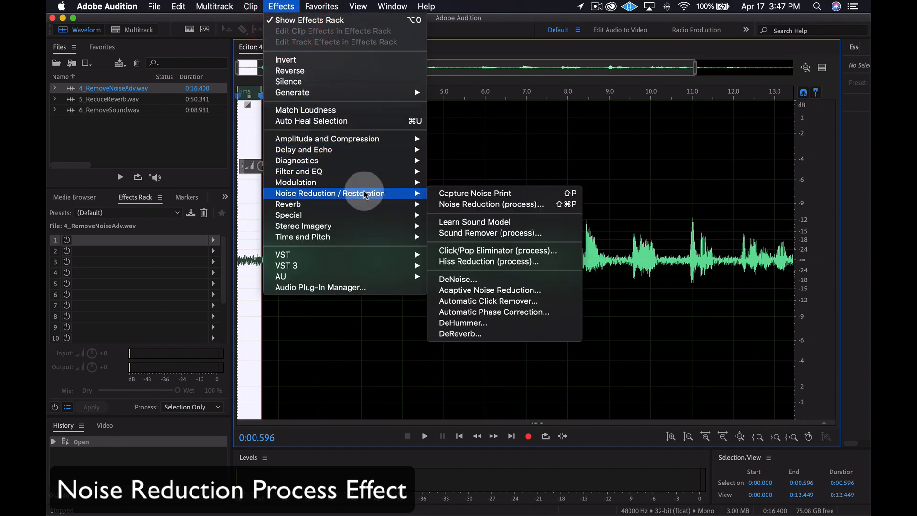
pyautogui.click(467, 205)
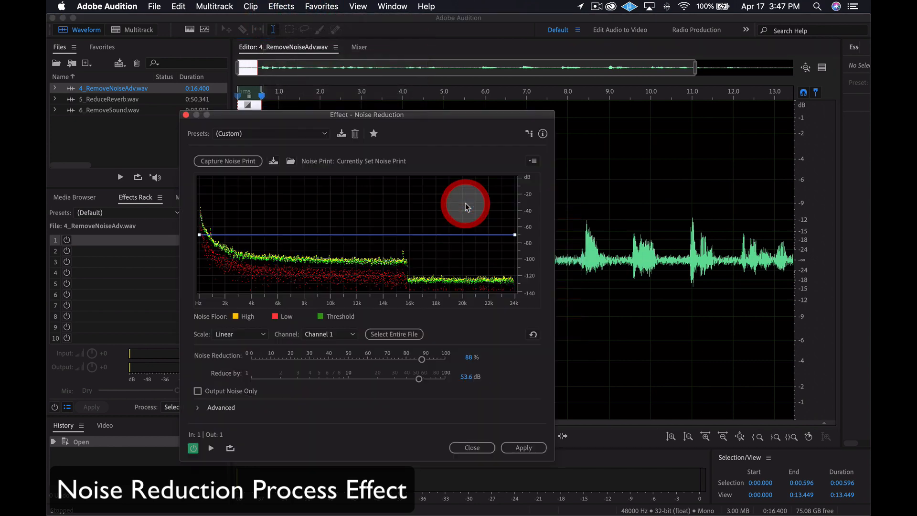
pyautogui.click(281, 135)
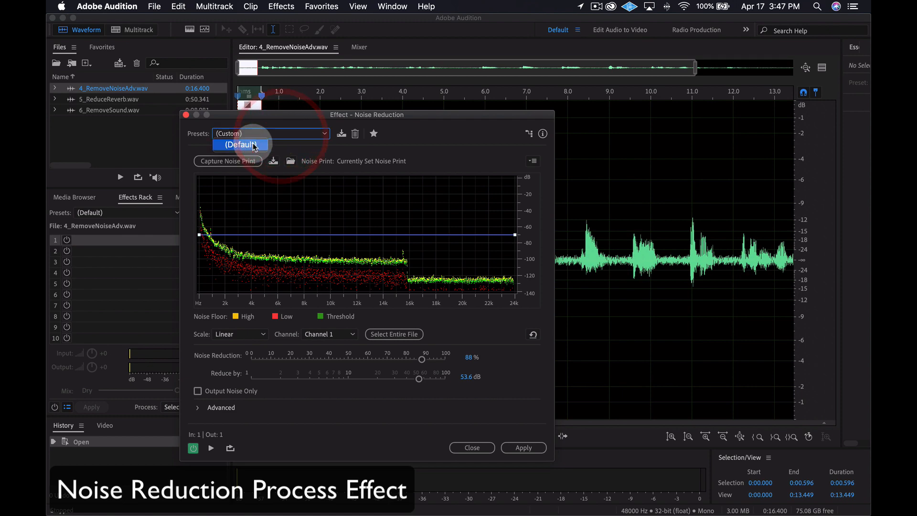
pyautogui.click(260, 147)
pyautogui.click(241, 161)
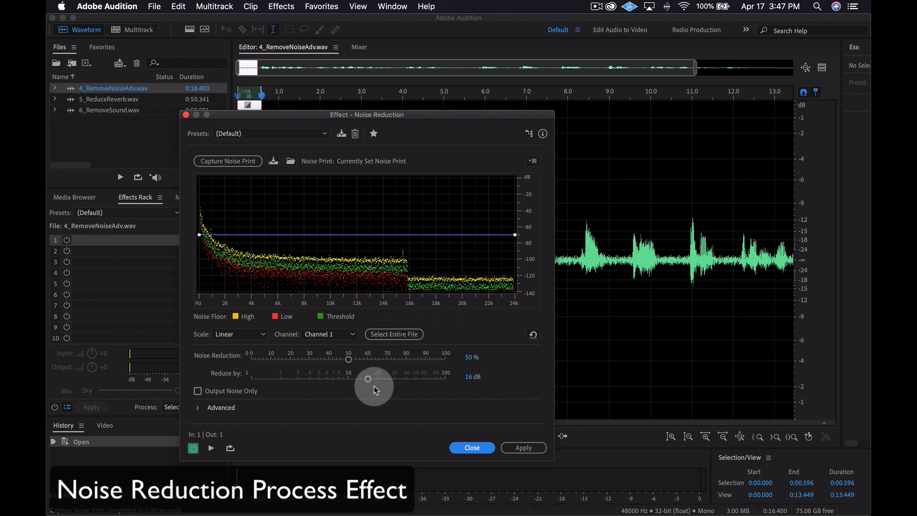
# - Set Reduce by to 72.7 dB and Noise Reduction to 0%, and turn on looping for the effect preview
pyautogui.moveTo(366, 380); pyautogui.dragTo(431, 379)
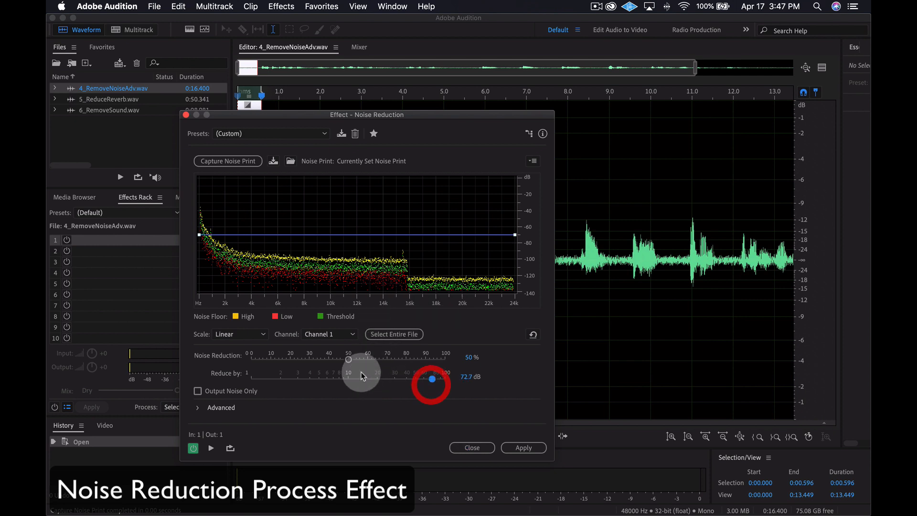
pyautogui.moveTo(350, 362); pyautogui.dragTo(250, 359)
pyautogui.click(230, 449)
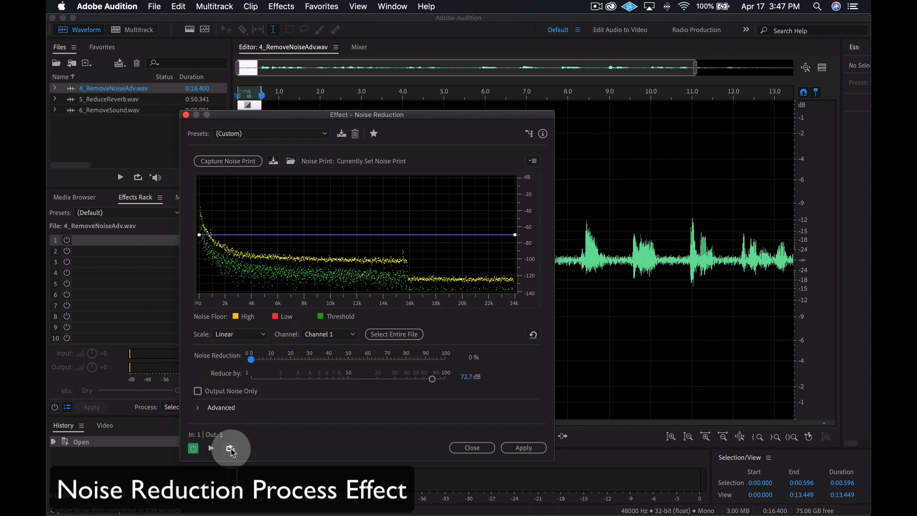
pyautogui.click(230, 448)
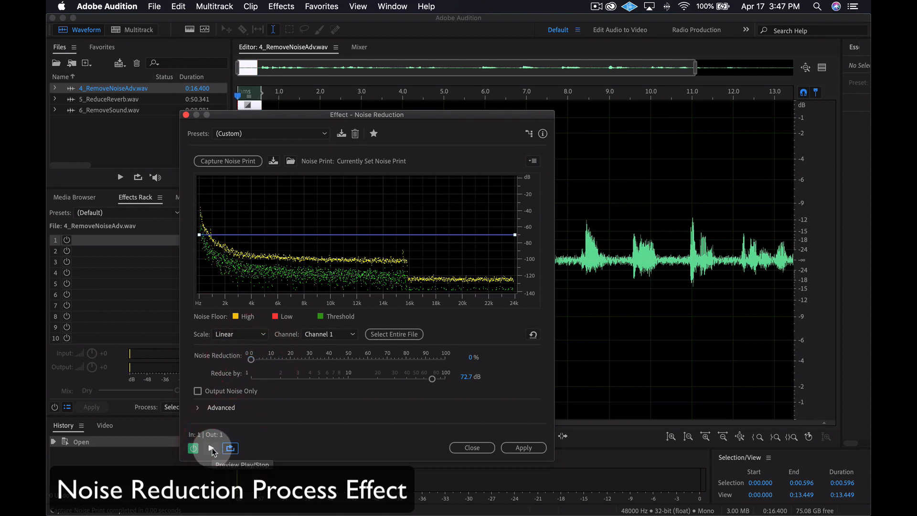
# - Set Noise Reduction to 85% while previewing the loop, and apply the effect to all of 4_RemoveNoiseAdv.wav with the time selection cleared
pyautogui.click(211, 449)
pyautogui.moveTo(250, 359); pyautogui.dragTo(417, 360)
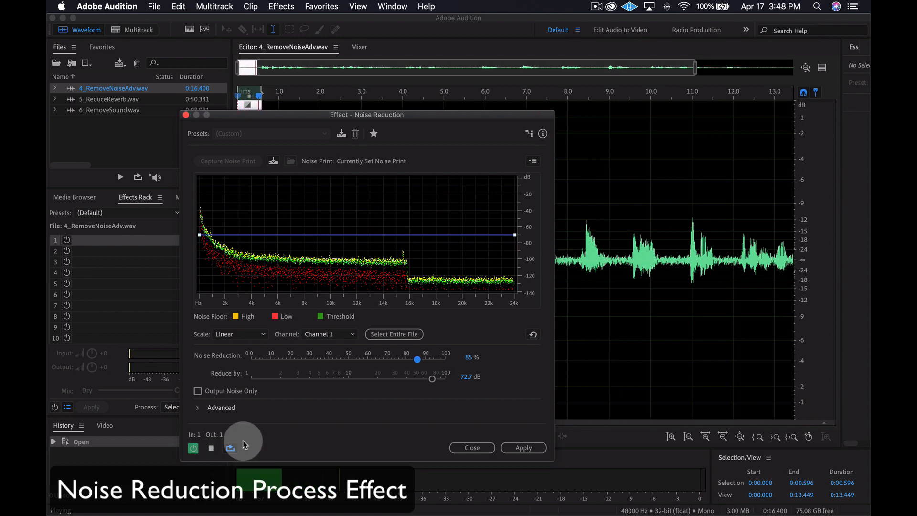
pyautogui.press('g')
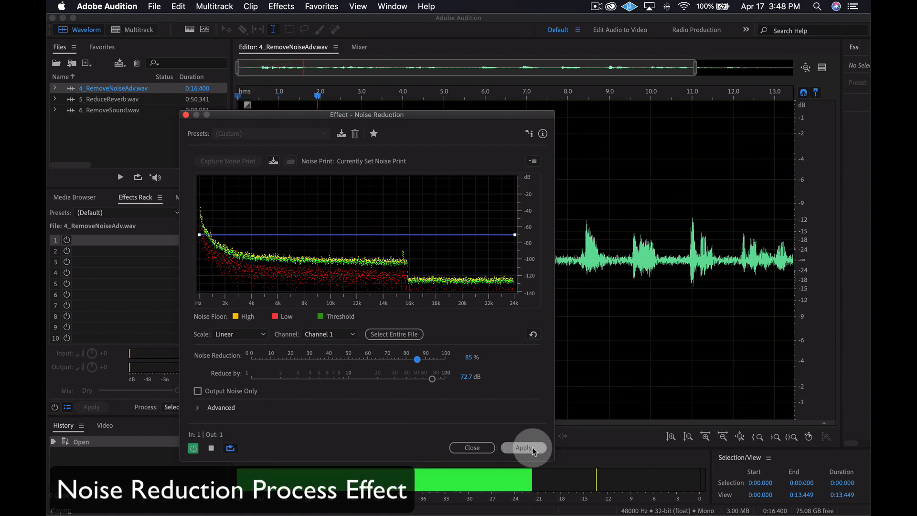
pyautogui.click(531, 447)
pyautogui.click(408, 353)
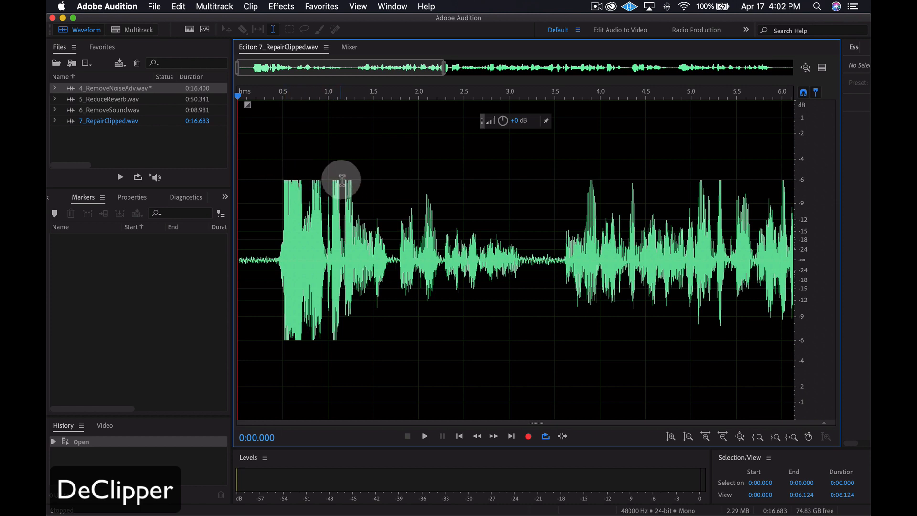
# - Listen to the clipped opening of 7_RepairClipped.wav and open the DeClipper (process) diagnostic effect
pyautogui.press('space')
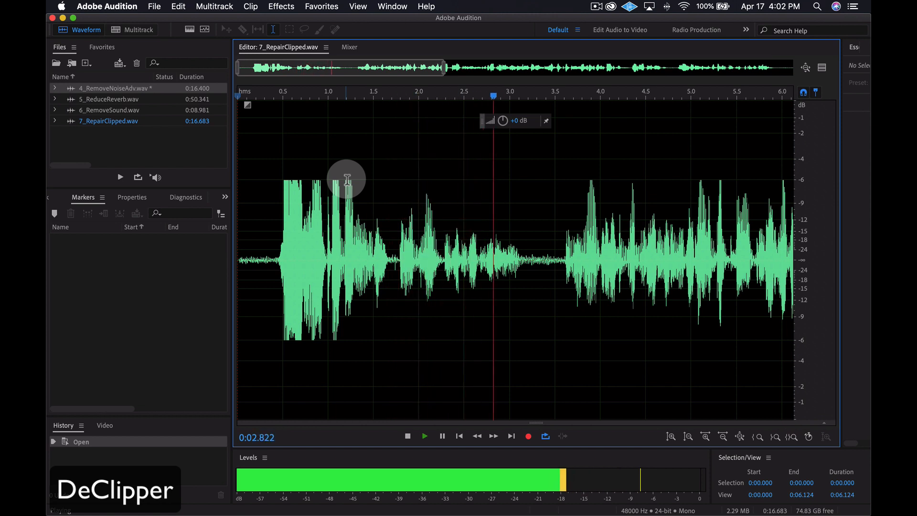
pyautogui.press('space')
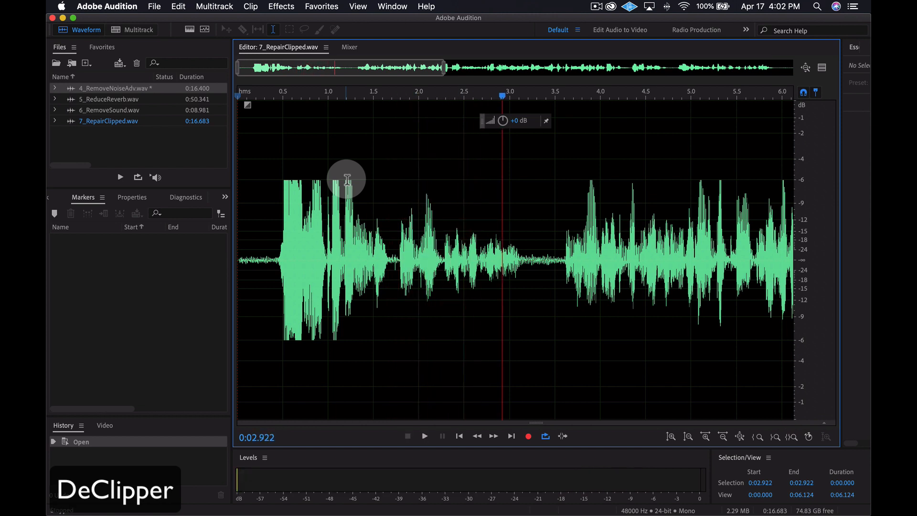
pyautogui.click(286, 7)
pyautogui.moveTo(359, 161)
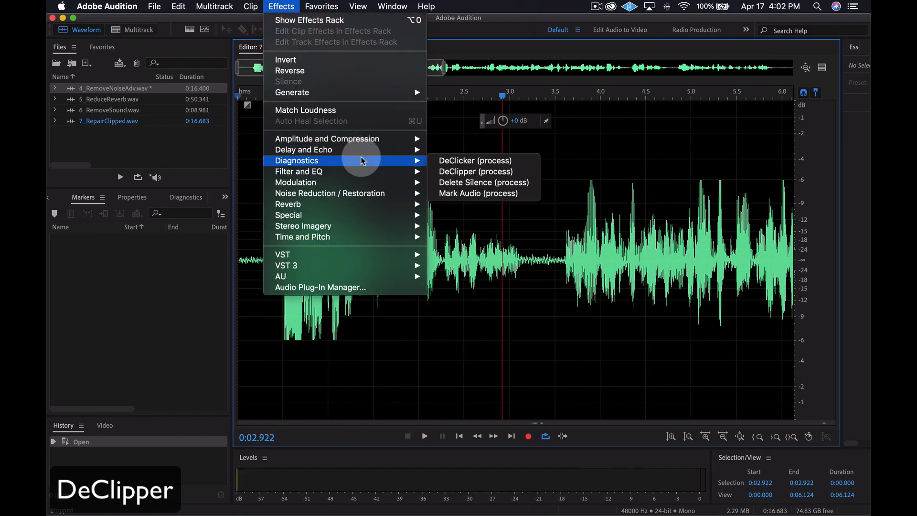
pyautogui.click(444, 171)
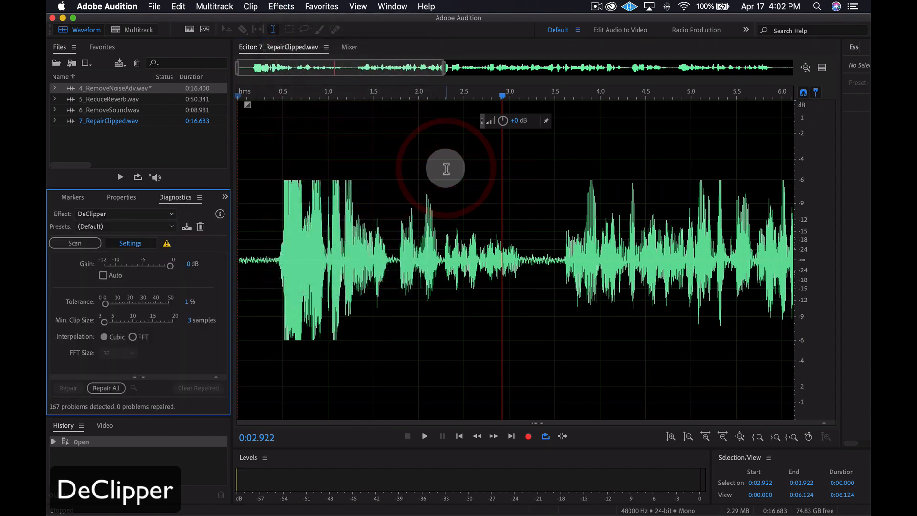
# - Scan 7_RepairClipped.wav for clipping with the DeClipper (Default) preset and collapse the effect settings to show the problem list
pyautogui.click(153, 227)
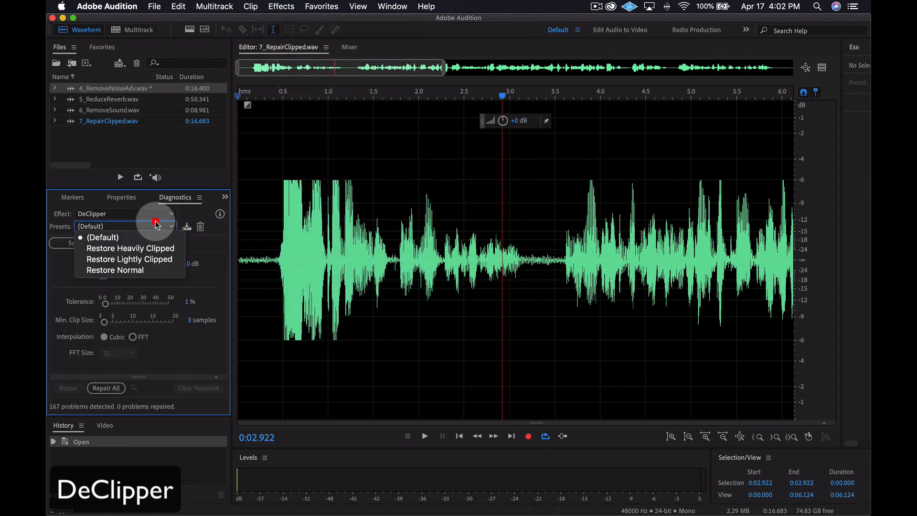
pyautogui.click(145, 236)
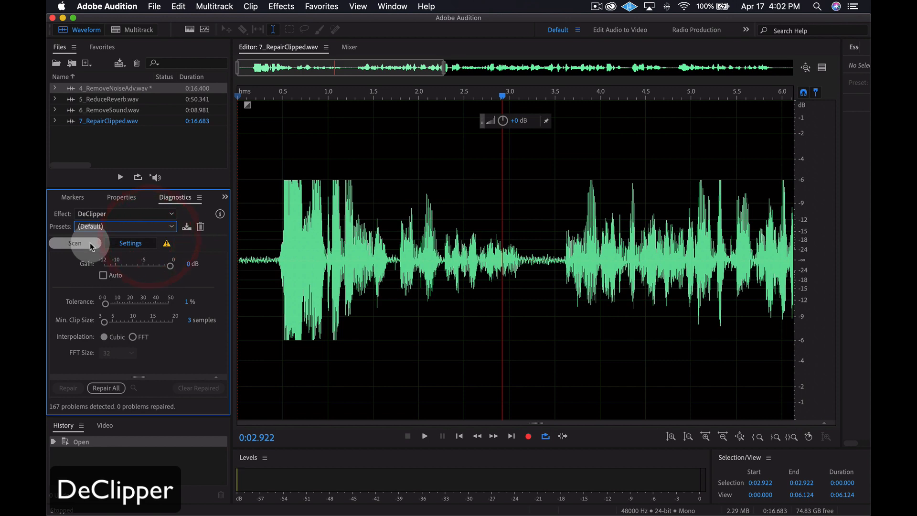
pyautogui.click(91, 244)
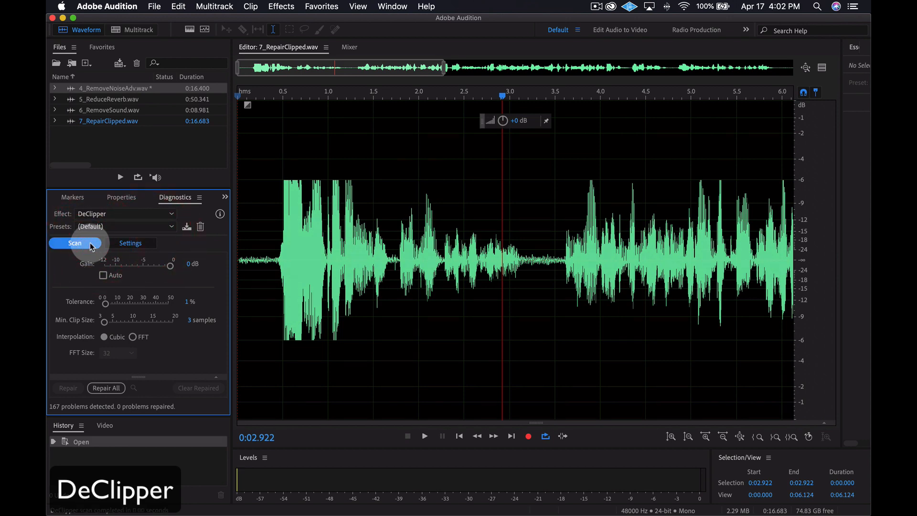
pyautogui.click(135, 245)
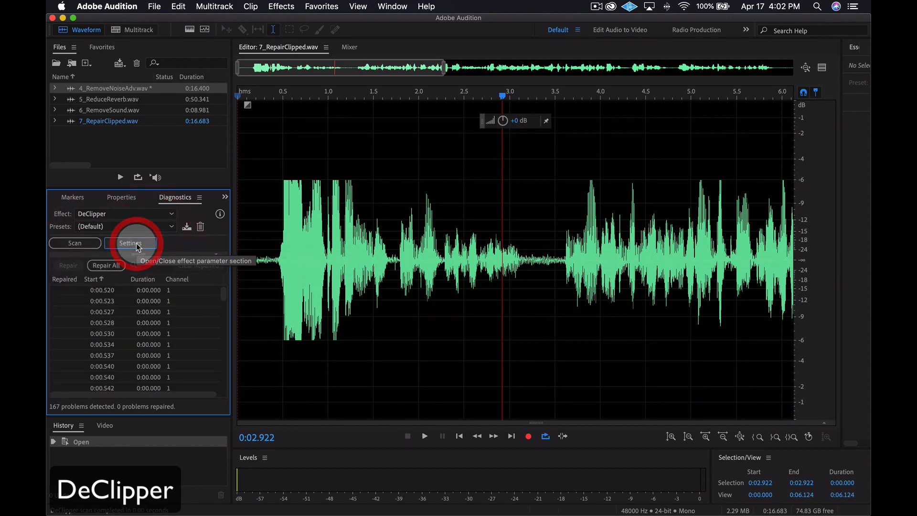
# - Set the DeClipper gain to Auto and its interpolation to FFT with an FFT size of 128
pyautogui.click(136, 244)
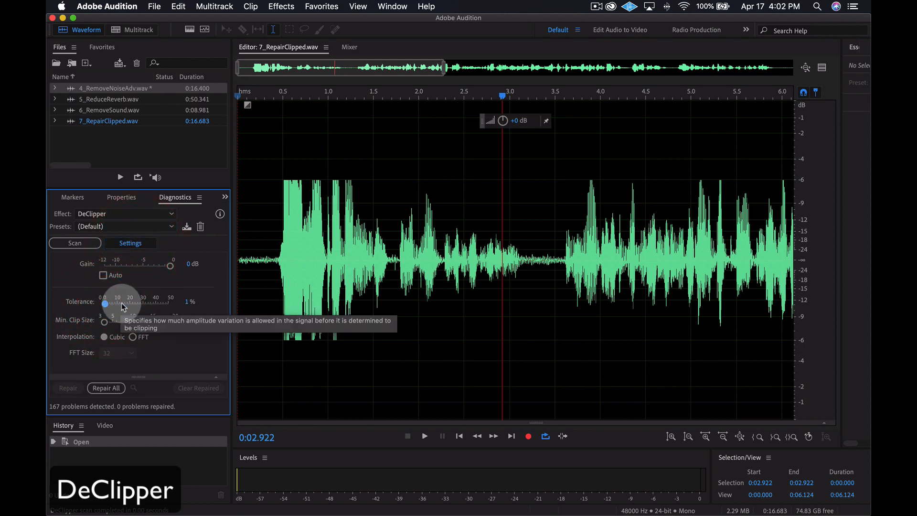
pyautogui.click(106, 277)
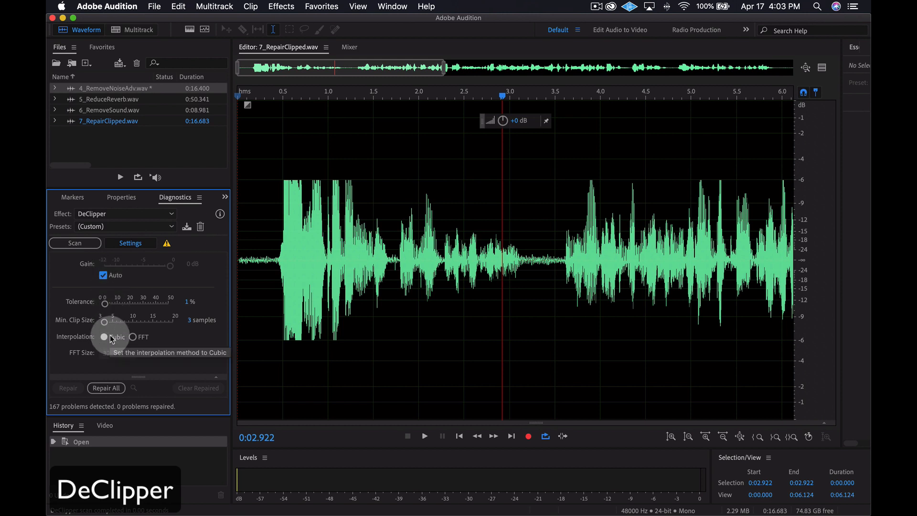
pyautogui.click(133, 337)
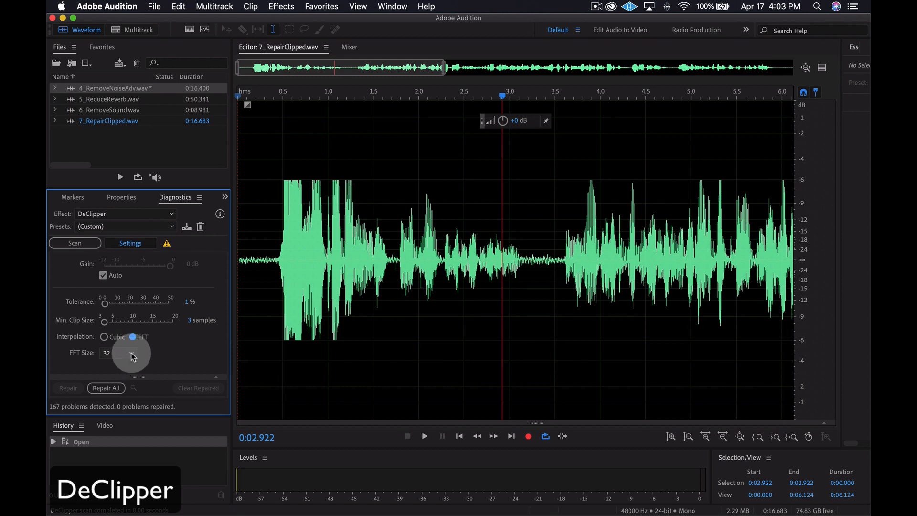
pyautogui.click(133, 354)
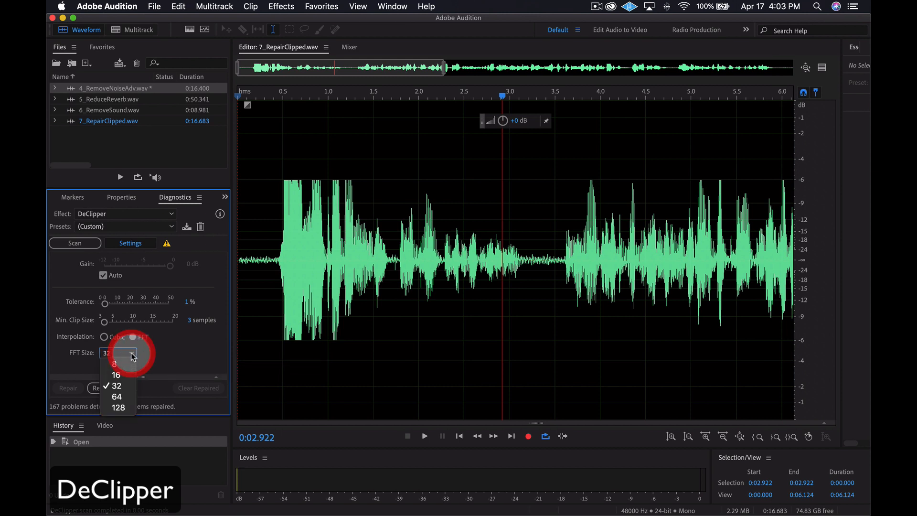
pyautogui.click(124, 407)
# - Repair all detected clipping problems in 7_RepairClipped.wav and play the result from the start
pyautogui.click(143, 243)
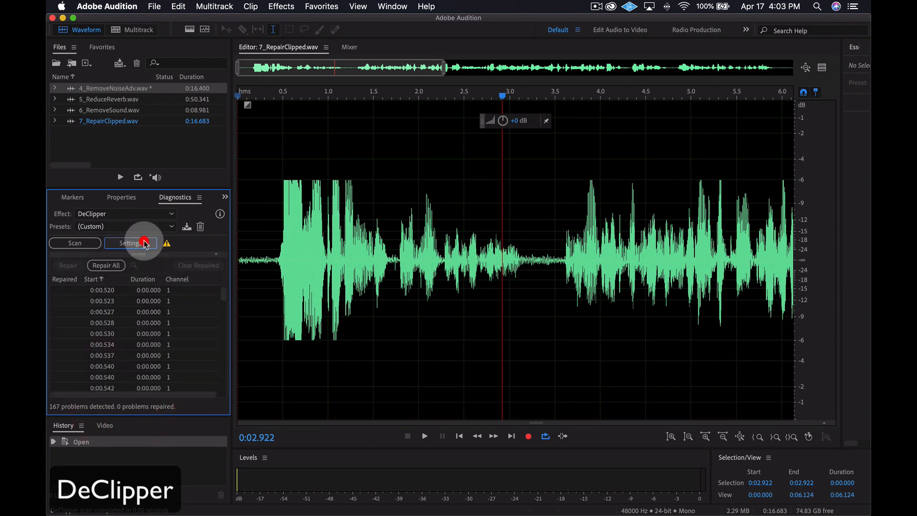
pyautogui.click(116, 265)
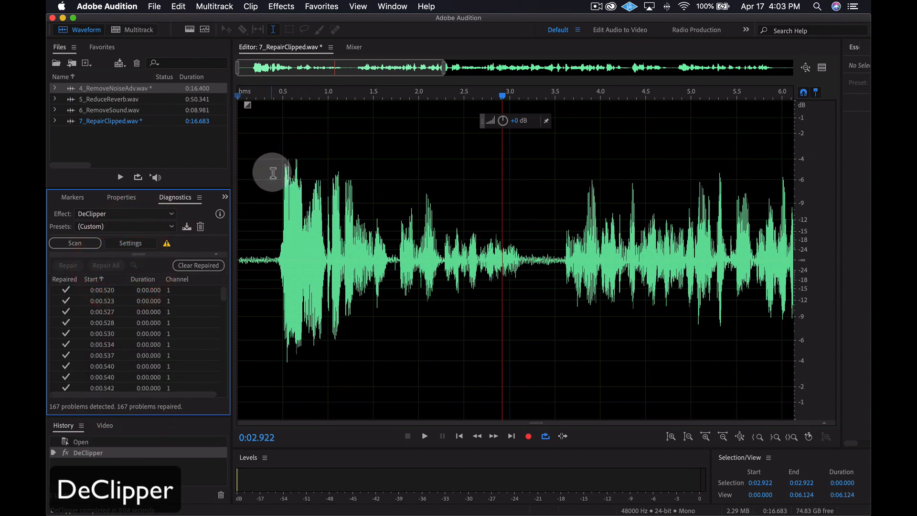
pyautogui.click(237, 96)
pyautogui.press('space')
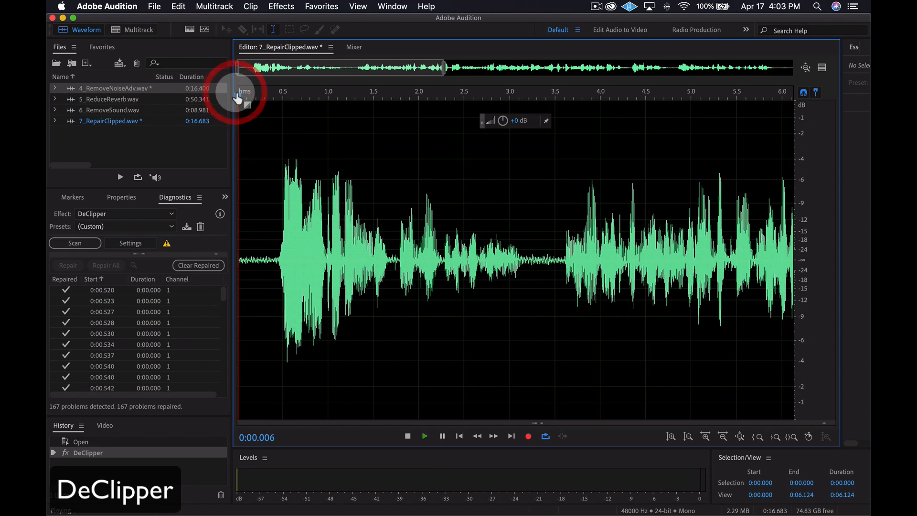